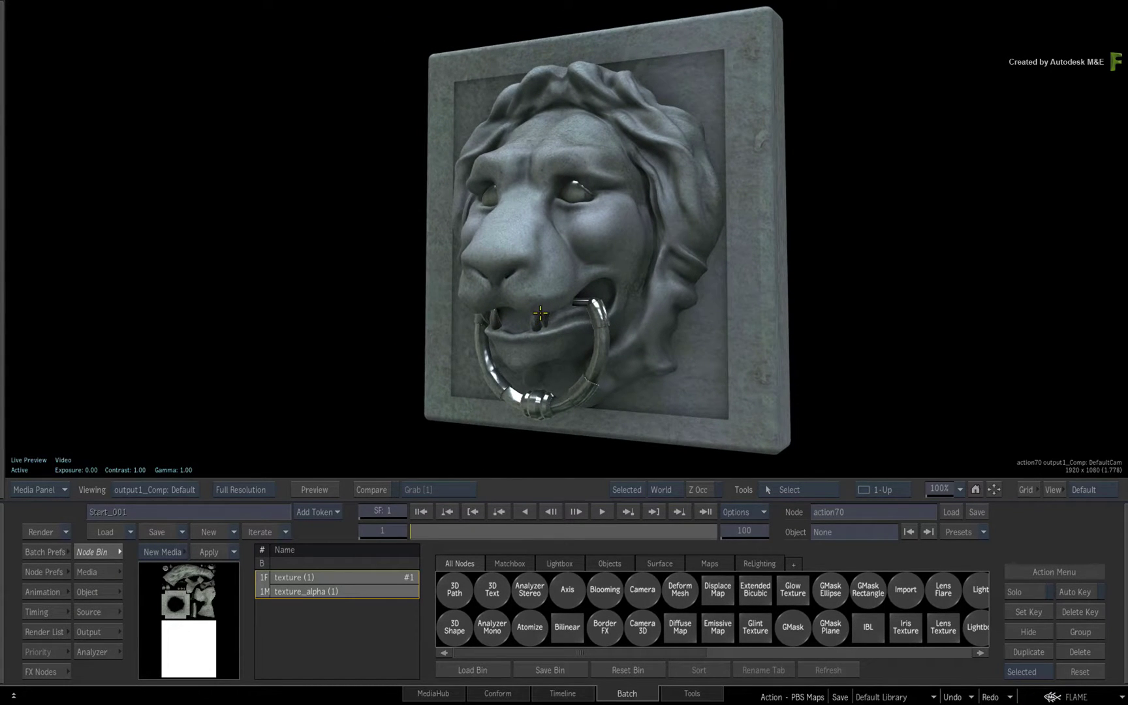
- Display the Action schematic side by side with the camera view of the lion-head door knocker
{"action": "left_click_drag", "start_coordinate": [542, 312], "coordinate": [564, 301]}
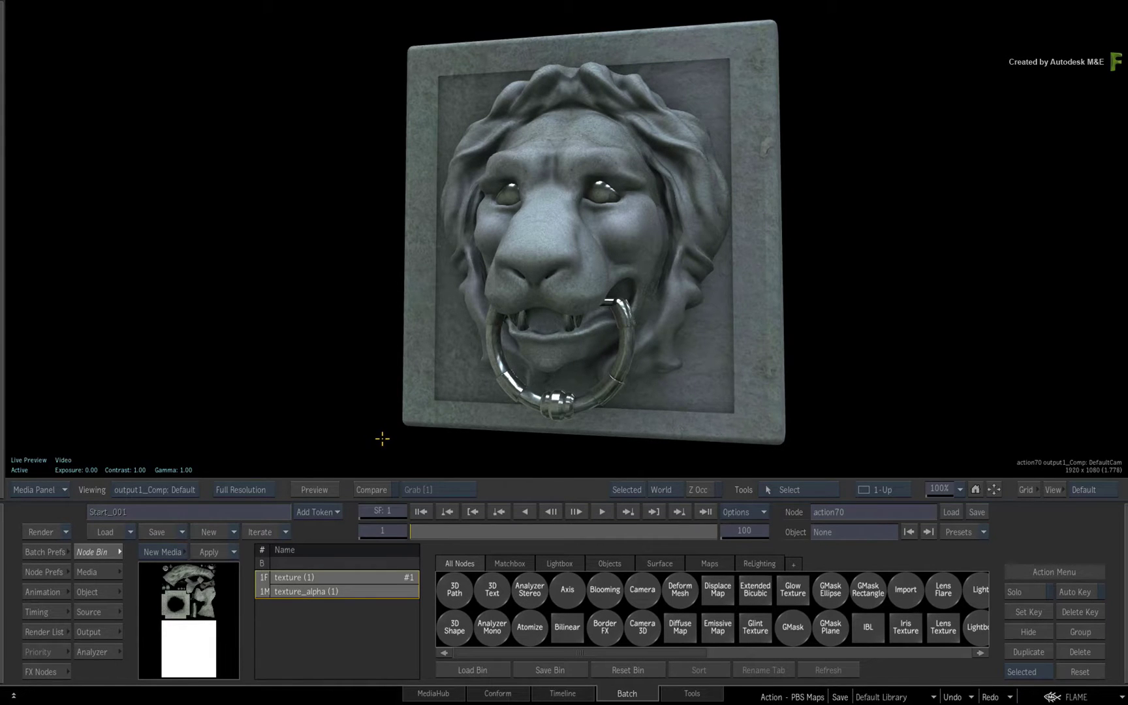
{"action": "left_click_drag", "start_coordinate": [558, 254], "coordinate": [523, 263]}
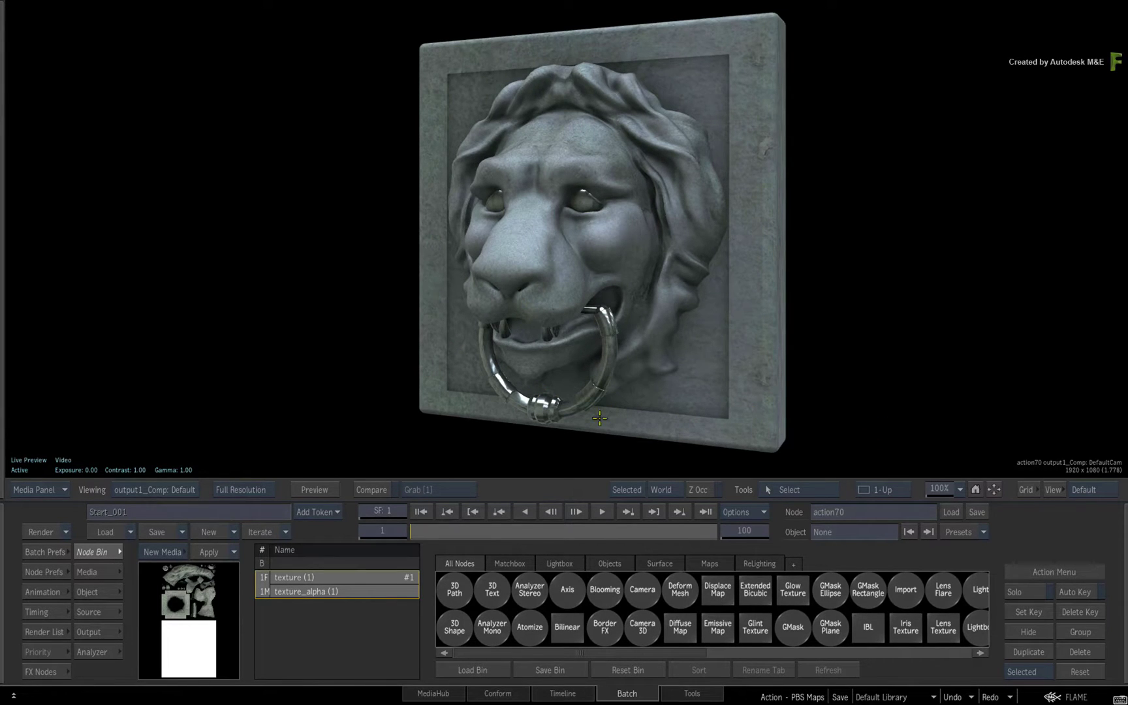
{"action": "left_click_drag", "start_coordinate": [625, 382], "coordinate": [581, 277]}
{"action": "key", "text": "alt+2"}
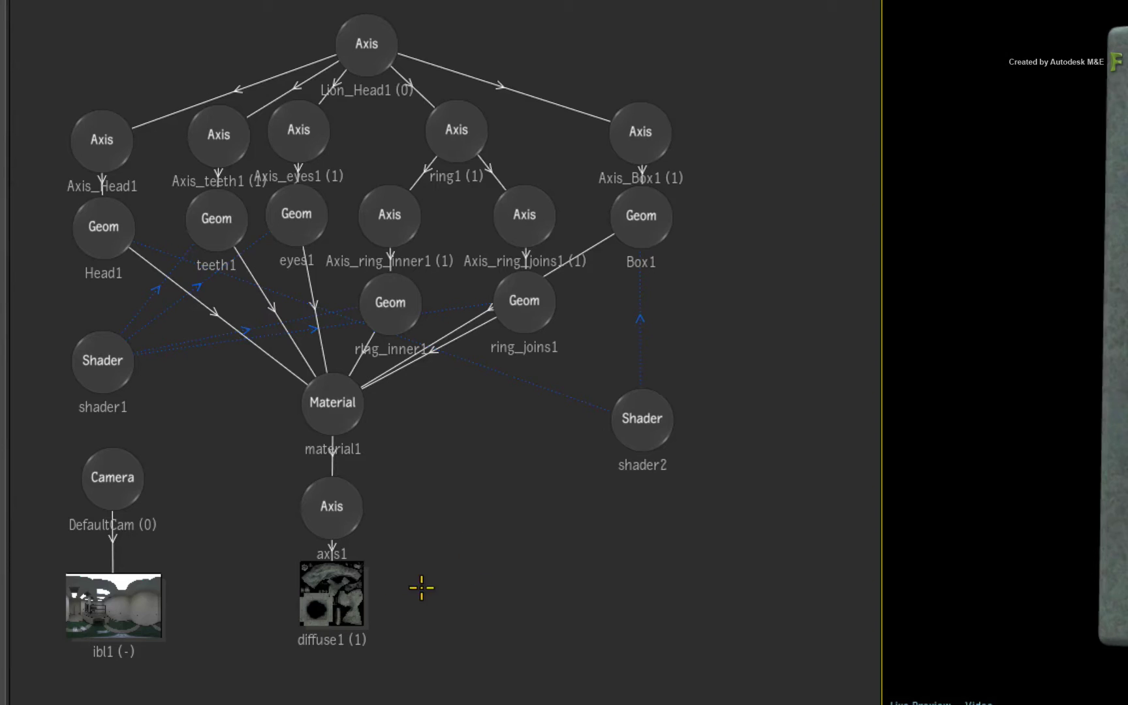
- Reposition the shader1 and shader2 nodes slightly in the schematic and open shader2's settings
{"action": "left_click_drag", "start_coordinate": [88, 350], "coordinate": [92, 351]}
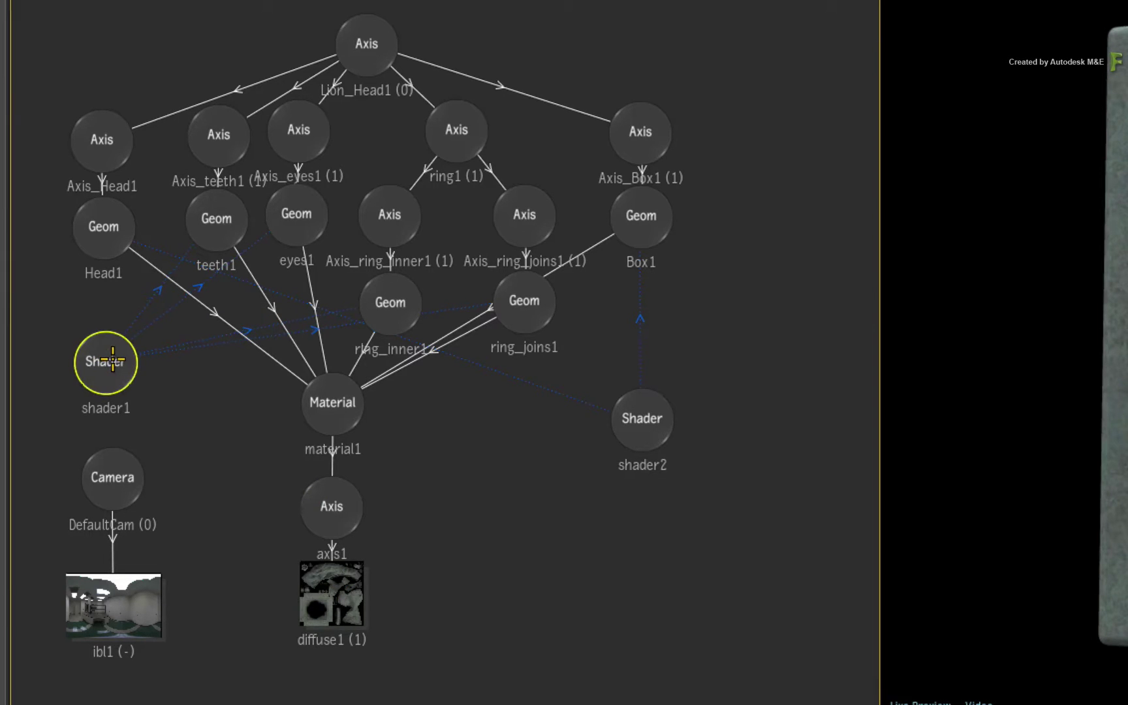
{"action": "left_click_drag", "start_coordinate": [646, 418], "coordinate": [644, 381]}
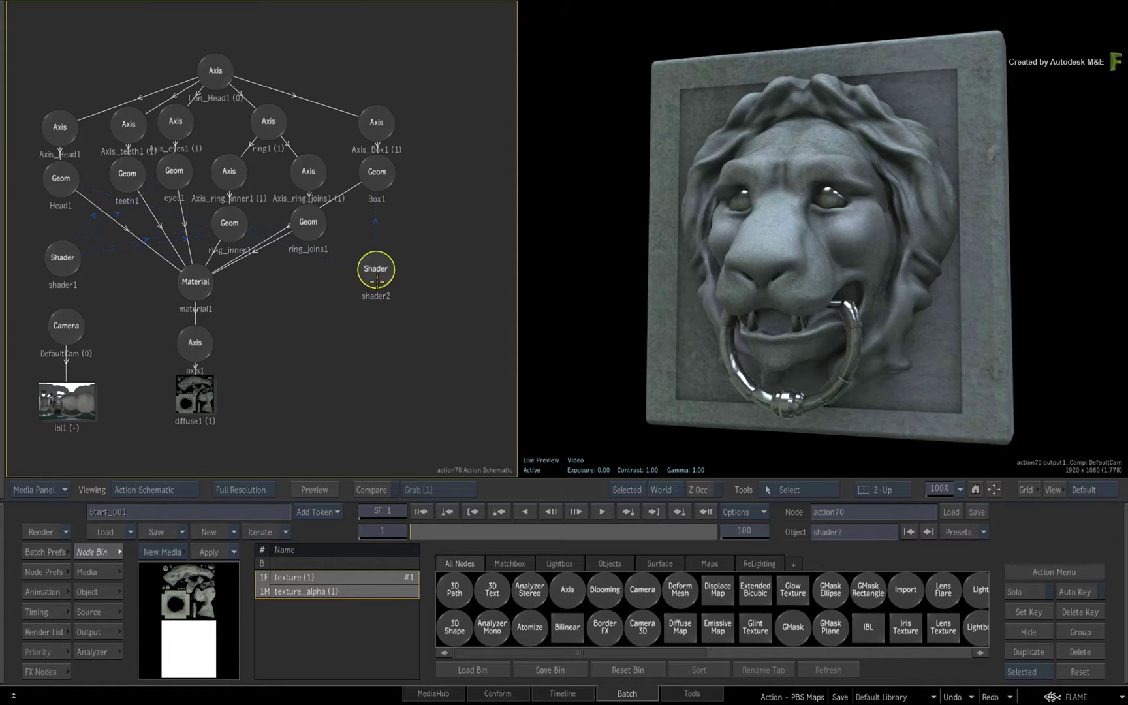
{"action": "left_click_drag", "start_coordinate": [379, 277], "coordinate": [375, 318]}
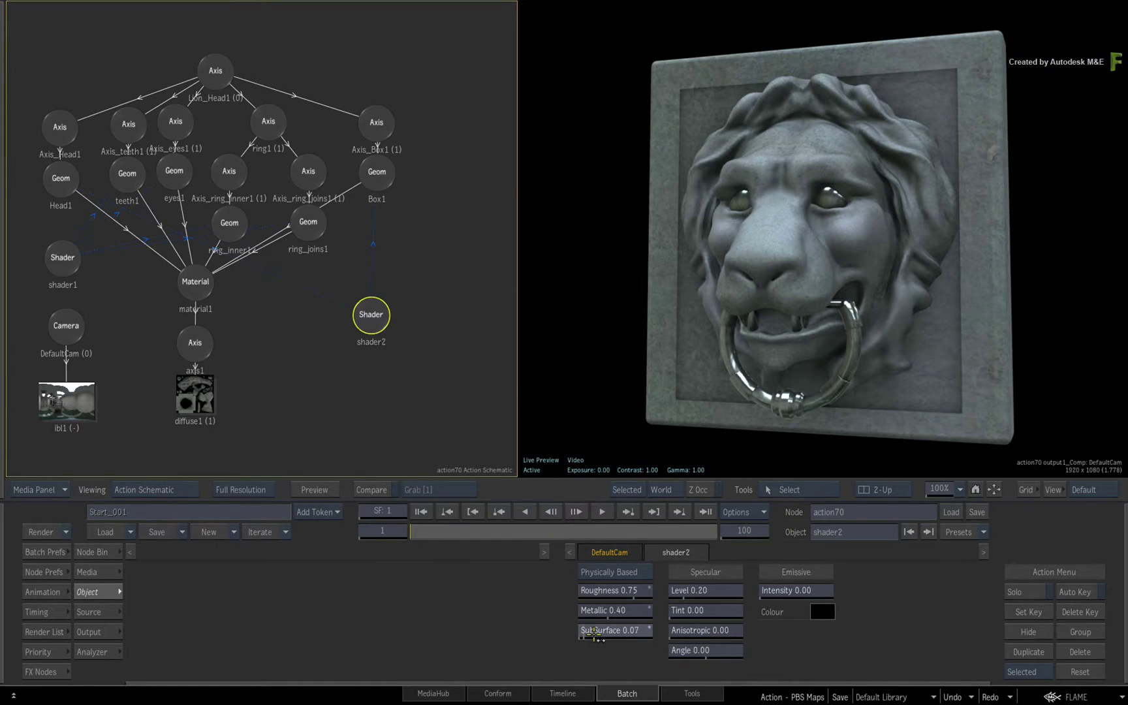
- Set shader2's SubSurface to 0.55, trying Metallic at 1.00 before returning it to 0.40
{"action": "left_click_drag", "start_coordinate": [625, 632], "coordinate": [681, 628]}
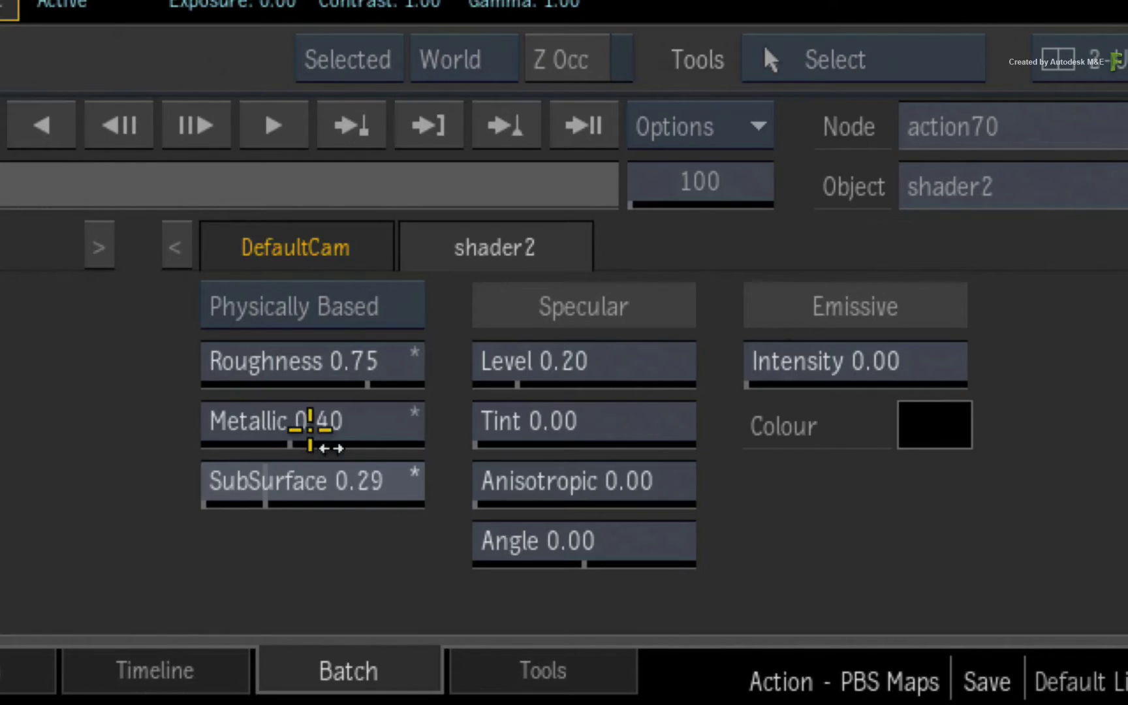
{"action": "left_click_drag", "start_coordinate": [307, 428], "coordinate": [304, 505]}
{"action": "left_click_drag", "start_coordinate": [297, 423], "coordinate": [421, 428]}
{"action": "left_click_drag", "start_coordinate": [358, 480], "coordinate": [319, 482]}
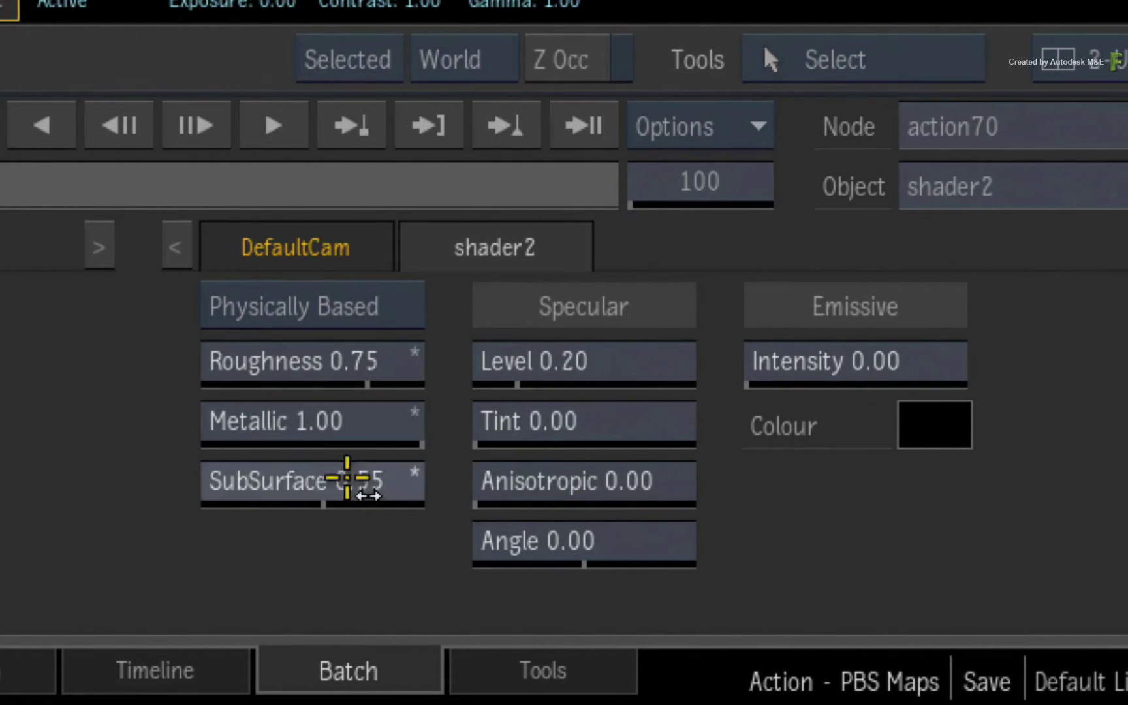
{"action": "left_click_drag", "start_coordinate": [650, 629], "coordinate": [604, 626]}
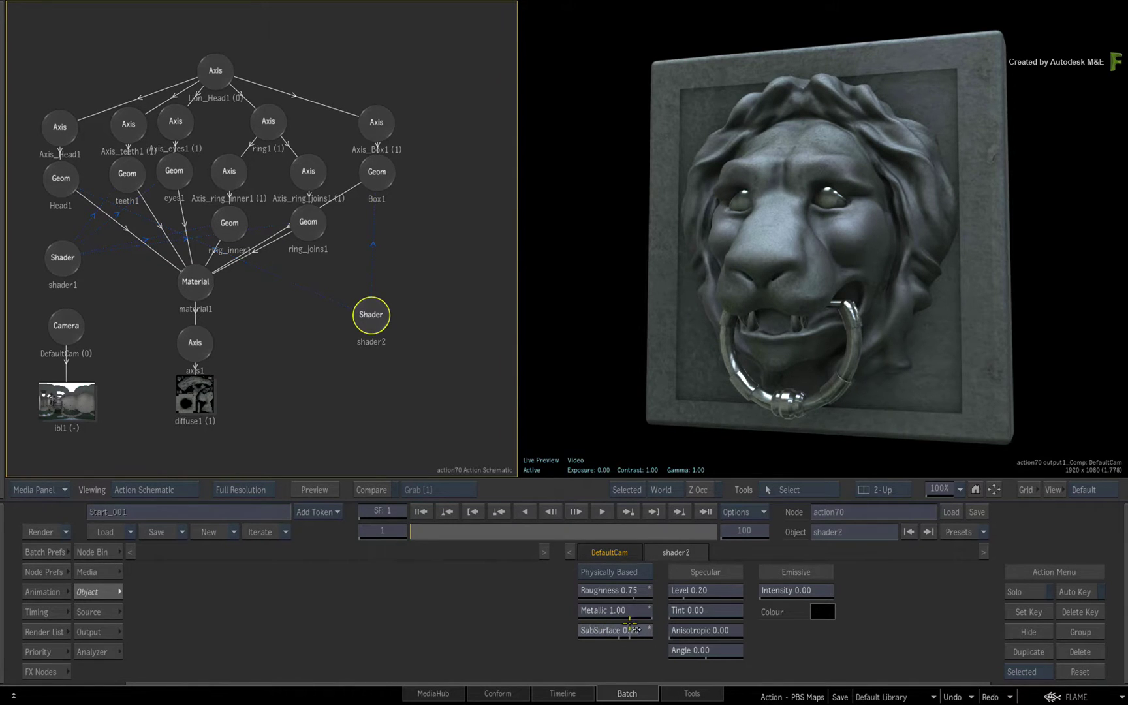
{"action": "left_click_drag", "start_coordinate": [632, 641], "coordinate": [612, 652]}
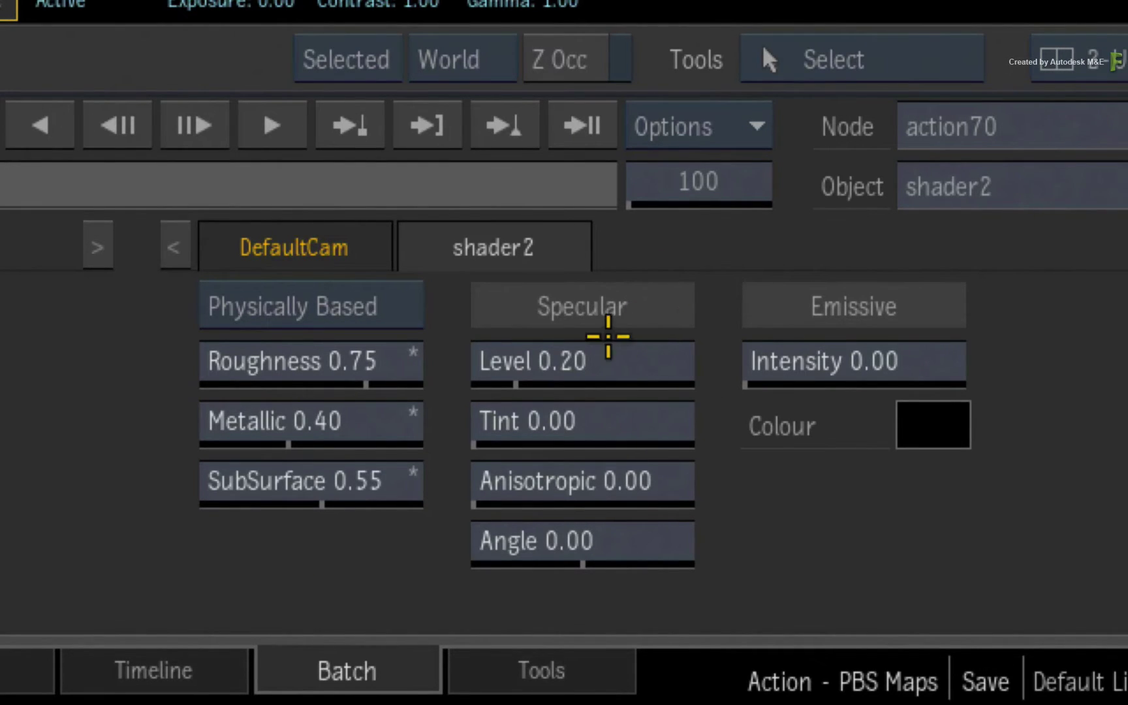
- Raise shader2's Specular Level to 0.70 and its Specular Tint to 0.60
{"action": "left_click_drag", "start_coordinate": [511, 361], "coordinate": [511, 323]}
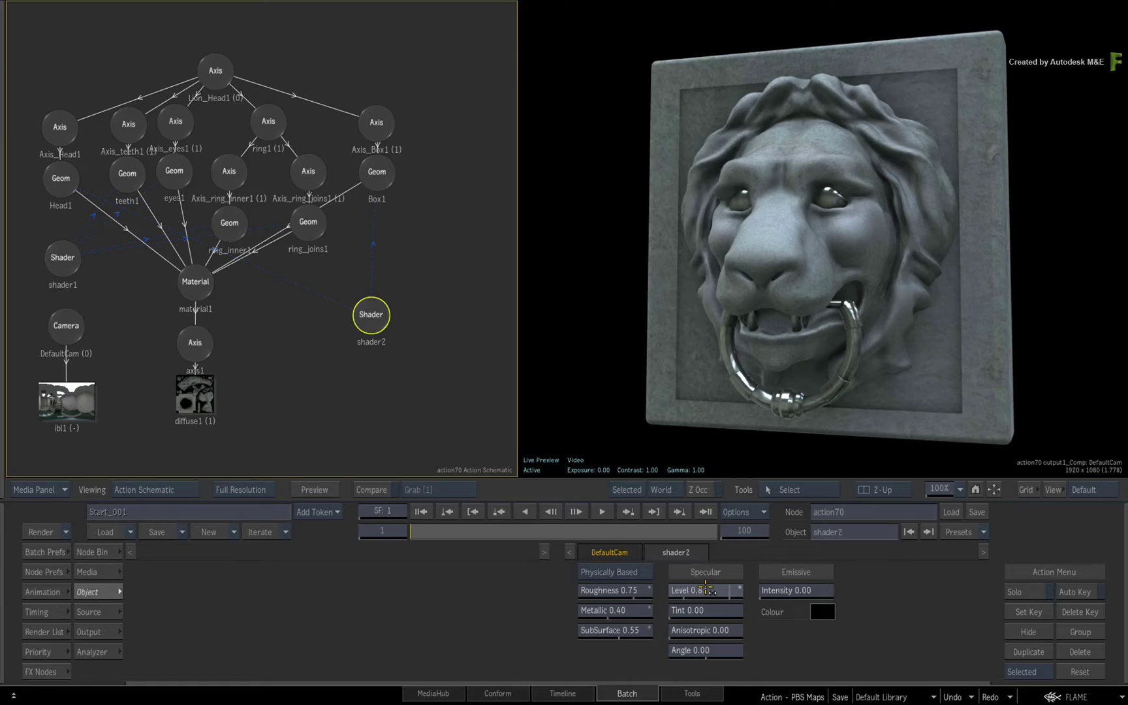
{"action": "left_click_drag", "start_coordinate": [701, 589], "coordinate": [704, 586]}
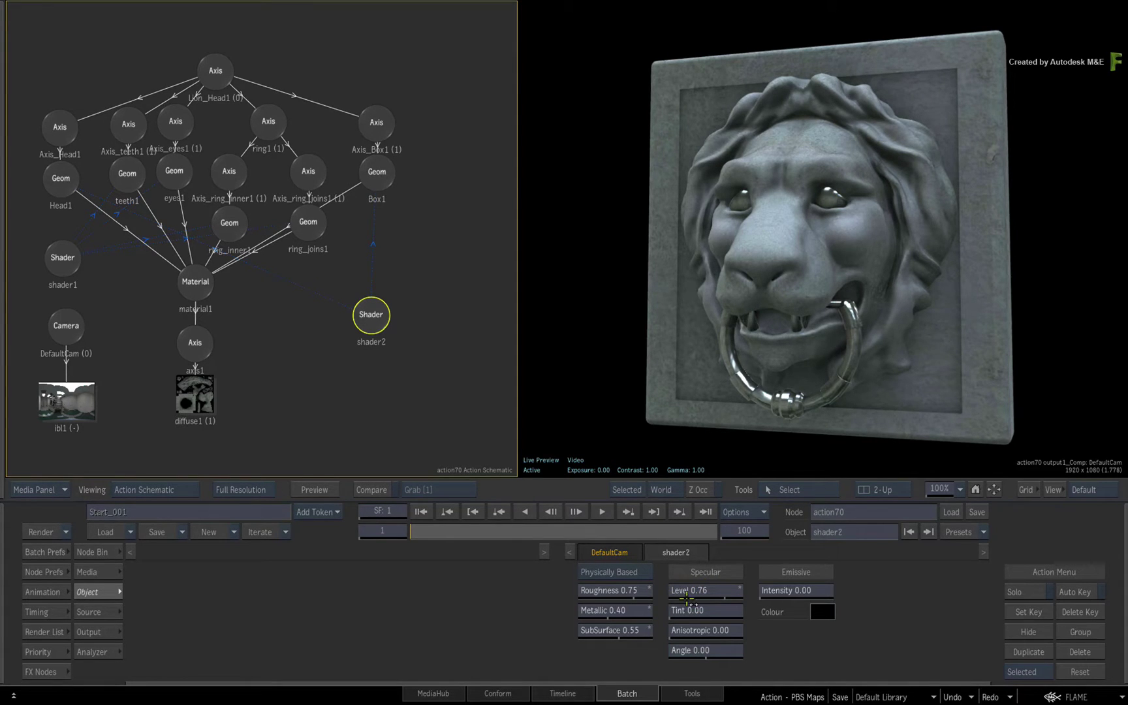
{"action": "mouse_move", "coordinate": [725, 588]}
{"action": "left_mouse_down"}
{"action": "mouse_move", "coordinate": [663, 585]}
{"action": "mouse_move", "coordinate": [705, 581]}
{"action": "left_mouse_up"}
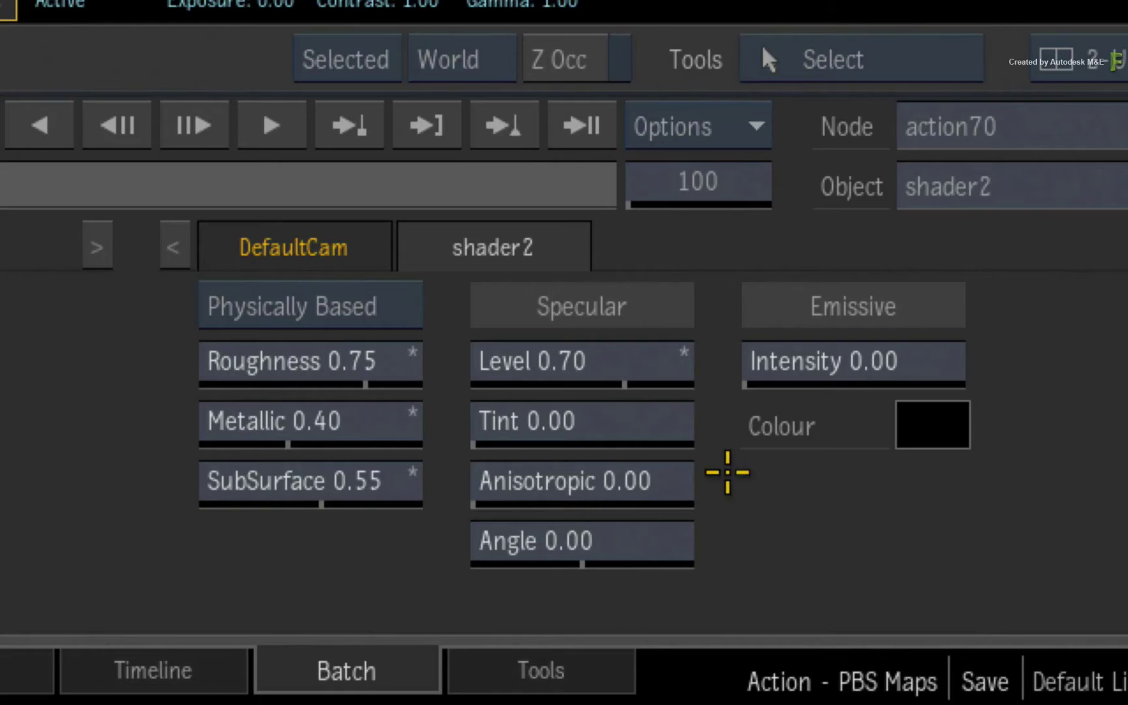
{"action": "mouse_move", "coordinate": [633, 424]}
{"action": "left_mouse_down"}
{"action": "mouse_move", "coordinate": [521, 415]}
{"action": "mouse_move", "coordinate": [564, 420]}
{"action": "mouse_move", "coordinate": [565, 395]}
{"action": "mouse_move", "coordinate": [521, 390]}
{"action": "mouse_move", "coordinate": [607, 399]}
{"action": "mouse_move", "coordinate": [629, 423]}
{"action": "left_mouse_up"}
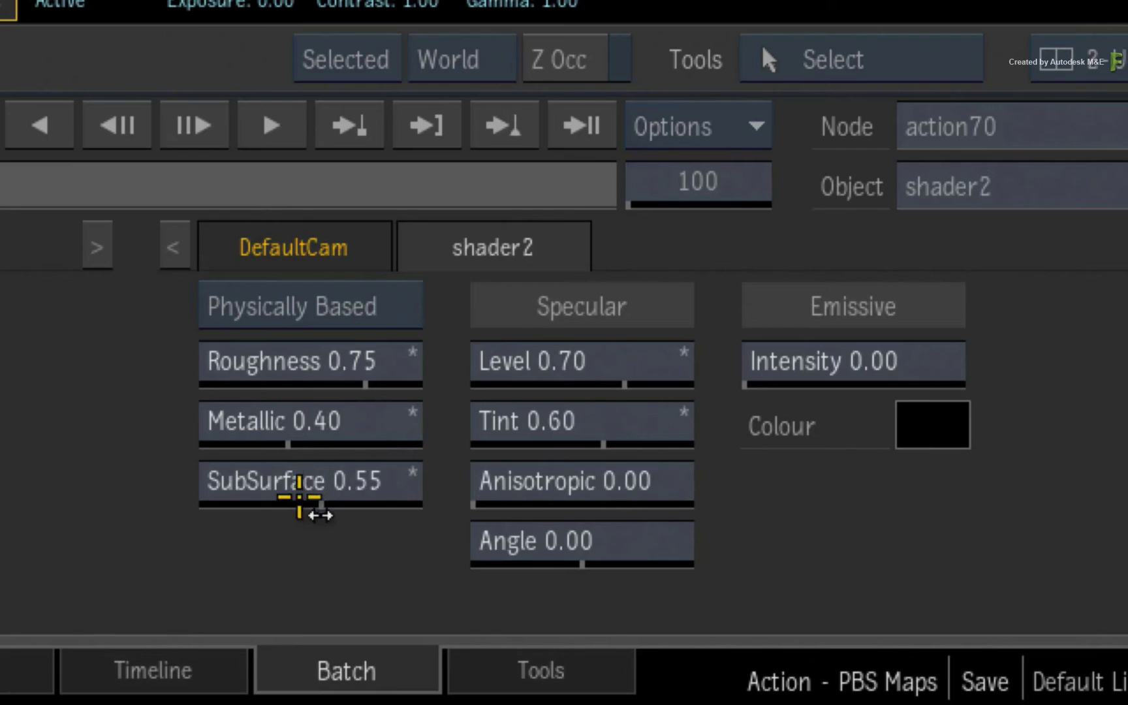
- Reset shader2's SubSurface and Specular Tint to 0.00 and its Specular Level to 0.20
{"action": "left_click", "coordinate": [618, 633], "text": "ctrl"}
{"action": "left_click", "coordinate": [689, 614], "text": "ctrl"}
{"action": "left_click", "coordinate": [581, 364], "text": "ctrl"}
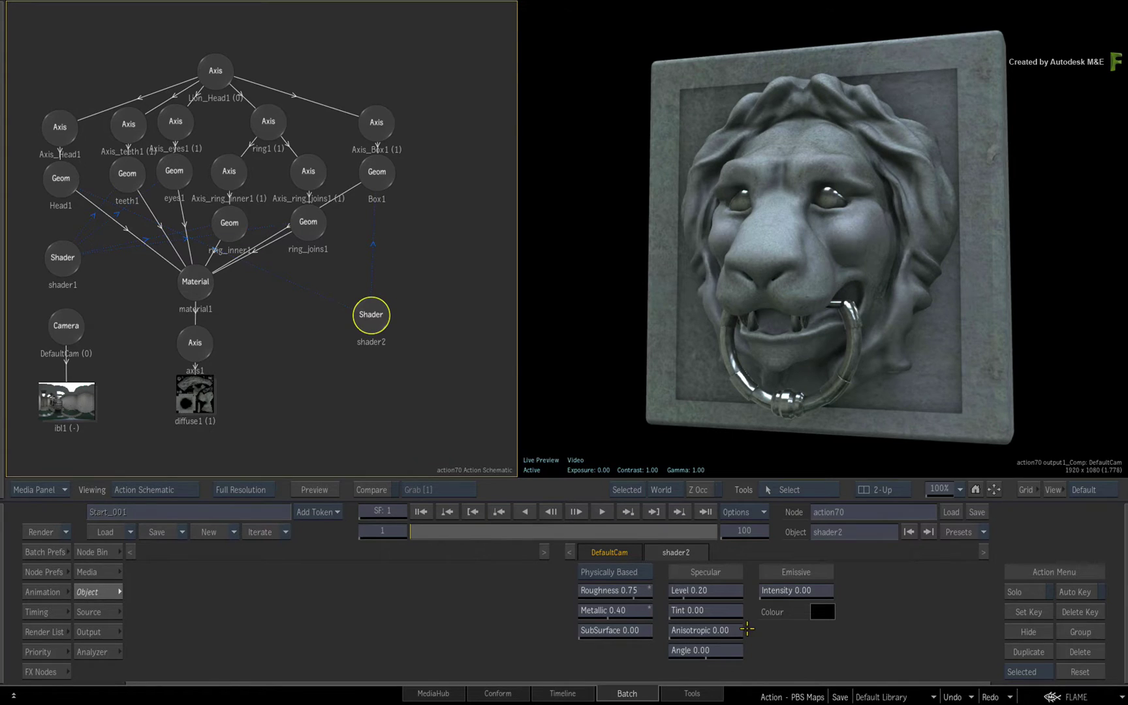
- Set shader2's Roughness to 0.29 and Metallic to 0.84, and add a light beside the lion's lower face
{"action": "left_click_drag", "start_coordinate": [641, 595], "coordinate": [631, 603]}
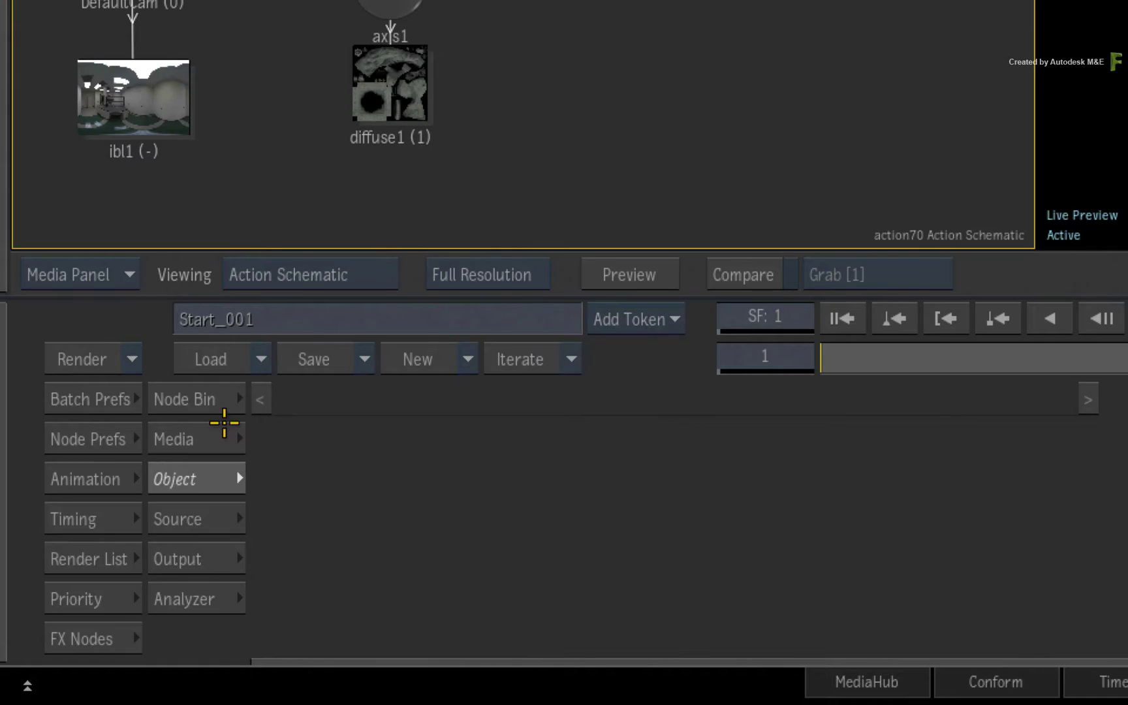
{"action": "left_click", "coordinate": [113, 552]}
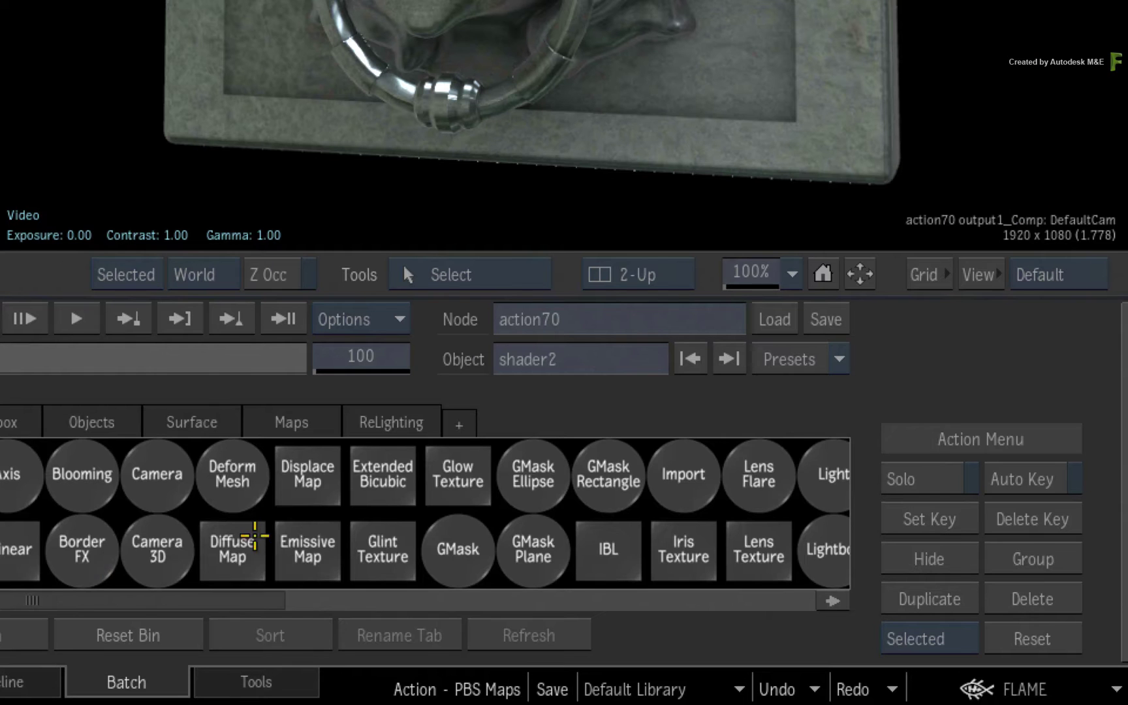
{"action": "scroll", "coordinate": [281, 541], "scroll_direction": "right", "scroll_amount": 5}
{"action": "left_click", "coordinate": [371, 473]}
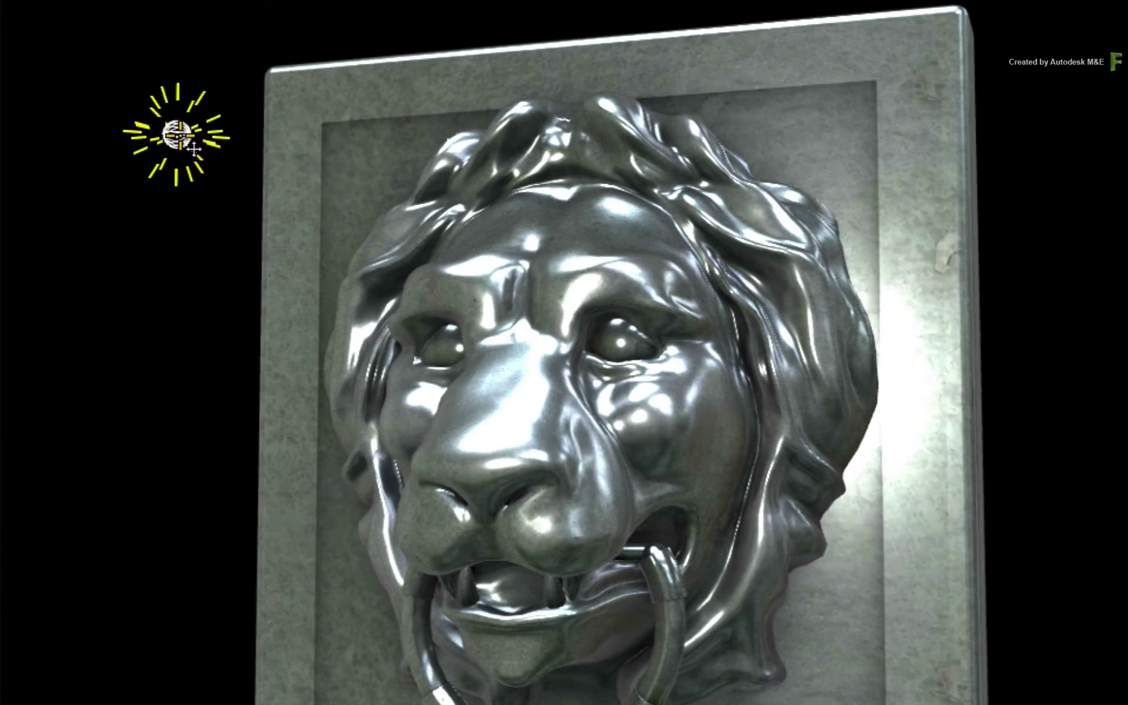
{"action": "left_click_drag", "start_coordinate": [169, 131], "coordinate": [254, 607]}
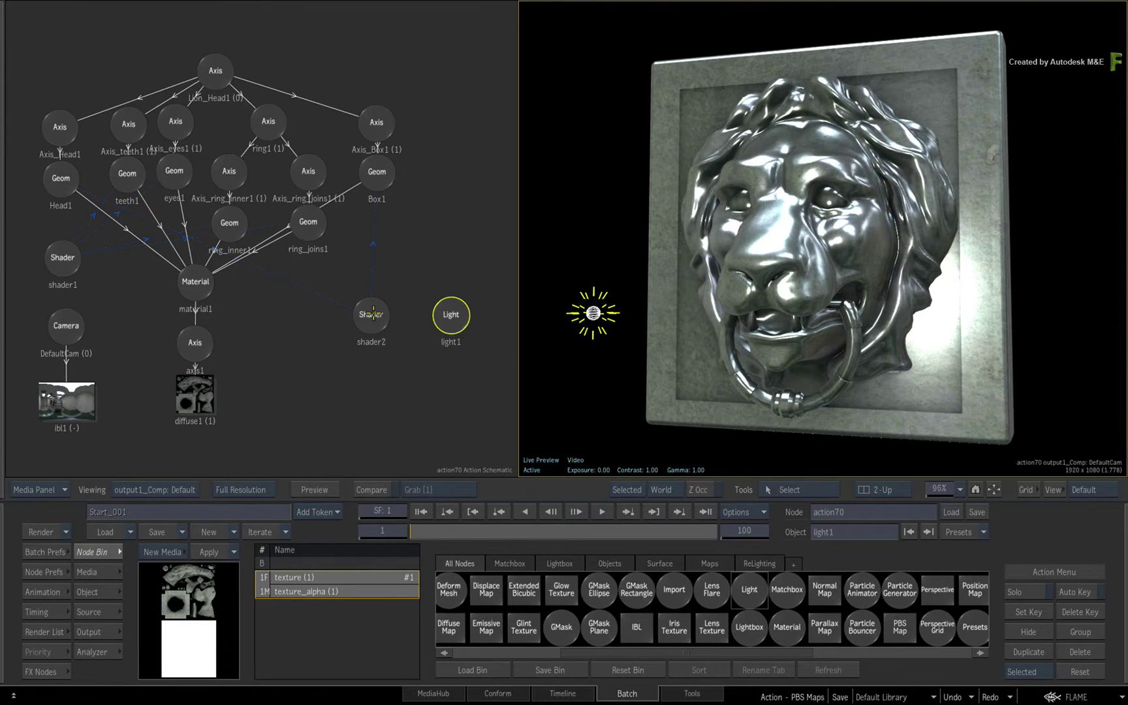
- Set shader2's Anisotropic to 0.89 and Angle to 36.00, and move the light to about X 60, Y -165, Z 860
{"action": "left_click", "coordinate": [371, 314]}
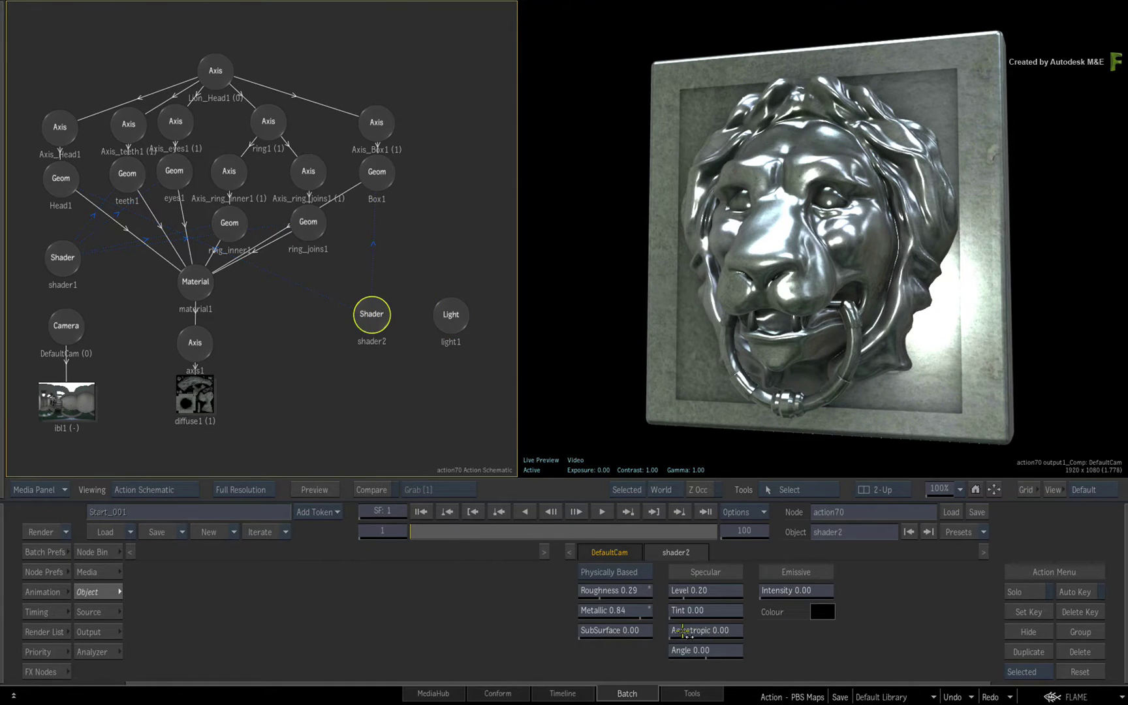
{"action": "mouse_move", "coordinate": [682, 631]}
{"action": "left_mouse_down"}
{"action": "mouse_move", "coordinate": [741, 628]}
{"action": "mouse_move", "coordinate": [728, 651]}
{"action": "mouse_move", "coordinate": [702, 630]}
{"action": "left_mouse_up"}
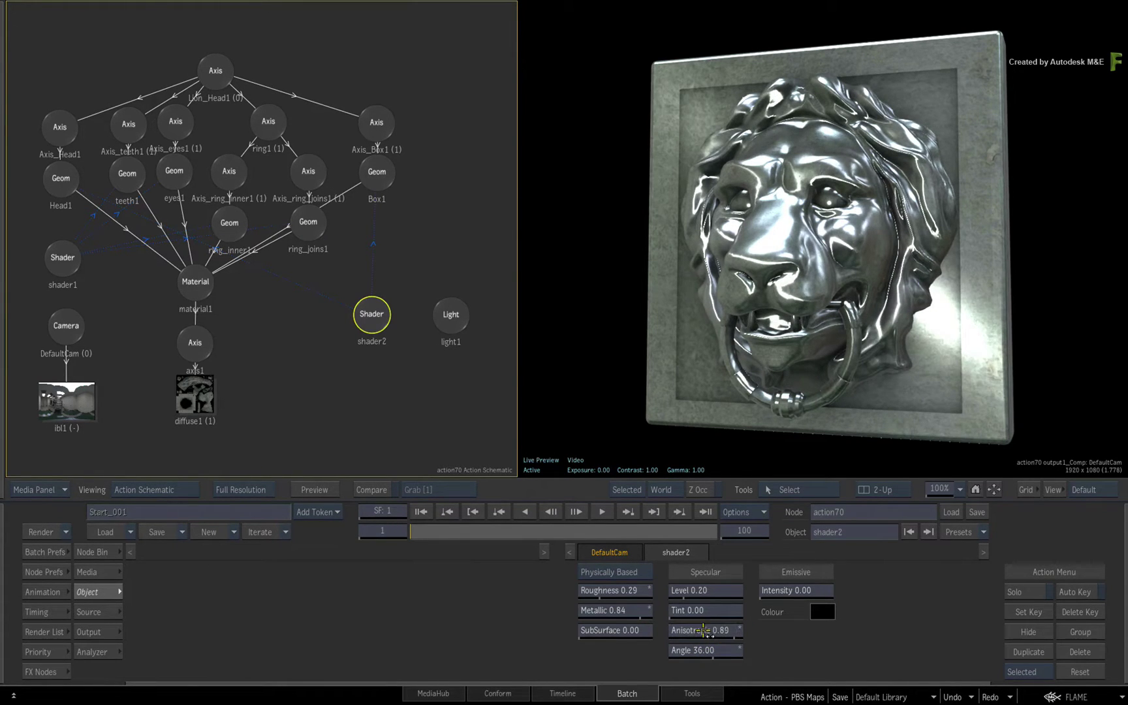
{"action": "left_click", "coordinate": [449, 319]}
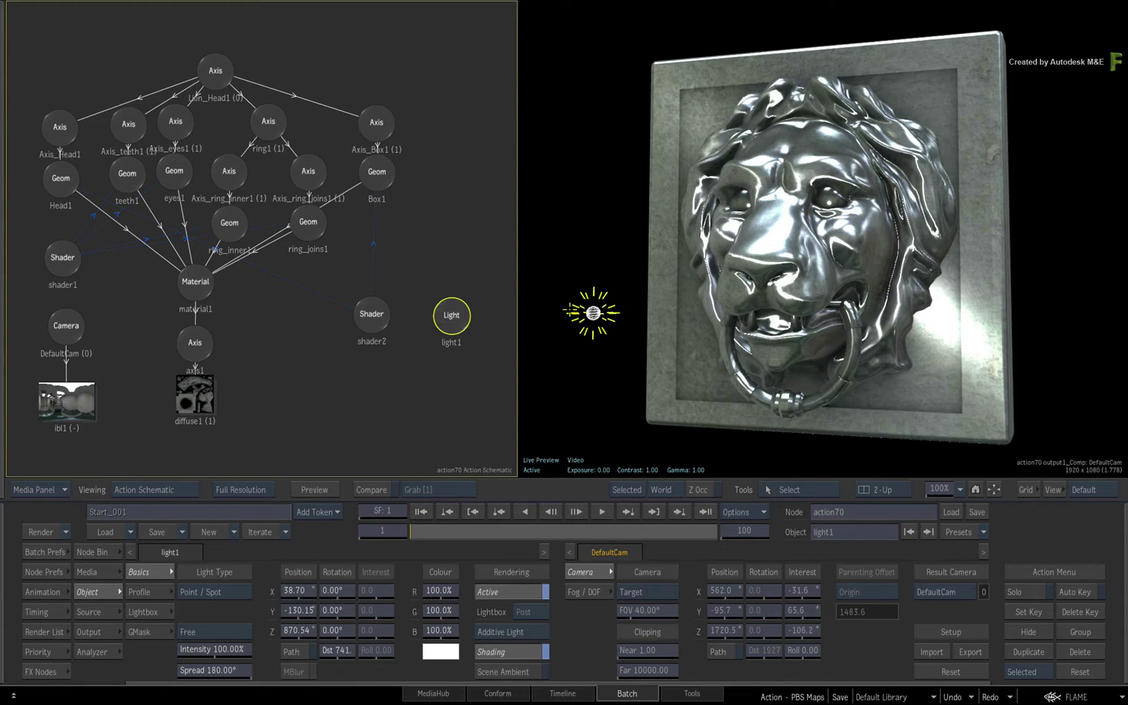
{"action": "left_click_drag", "start_coordinate": [592, 313], "coordinate": [637, 221]}
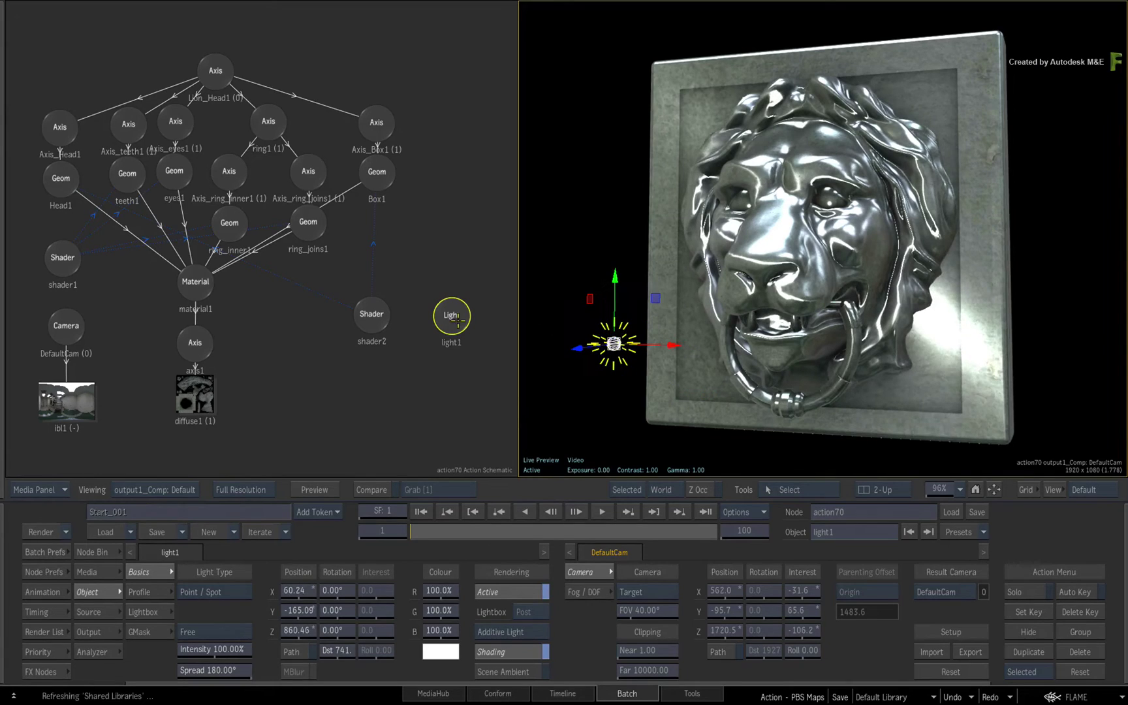
- Delete the light and reset shader2's Specular Anisotropic and Angle to 0.00
{"action": "key", "text": "Delete"}
{"action": "left_click", "coordinate": [371, 330]}
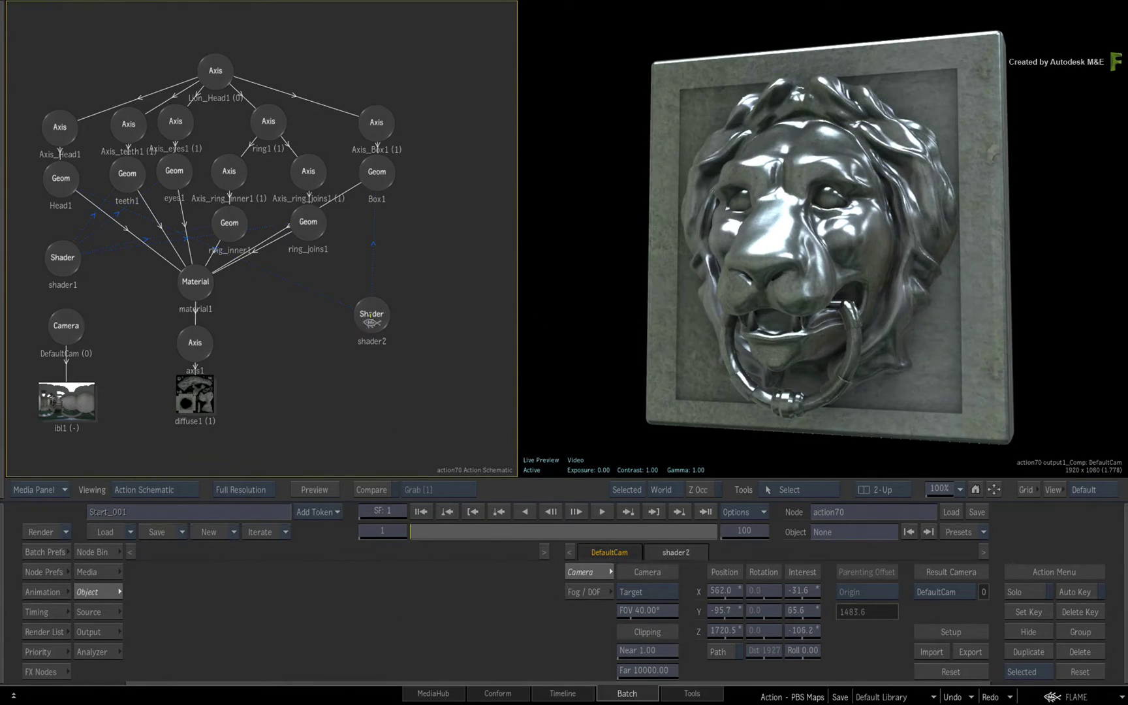
{"action": "left_click_drag", "start_coordinate": [705, 630], "coordinate": [672, 650]}
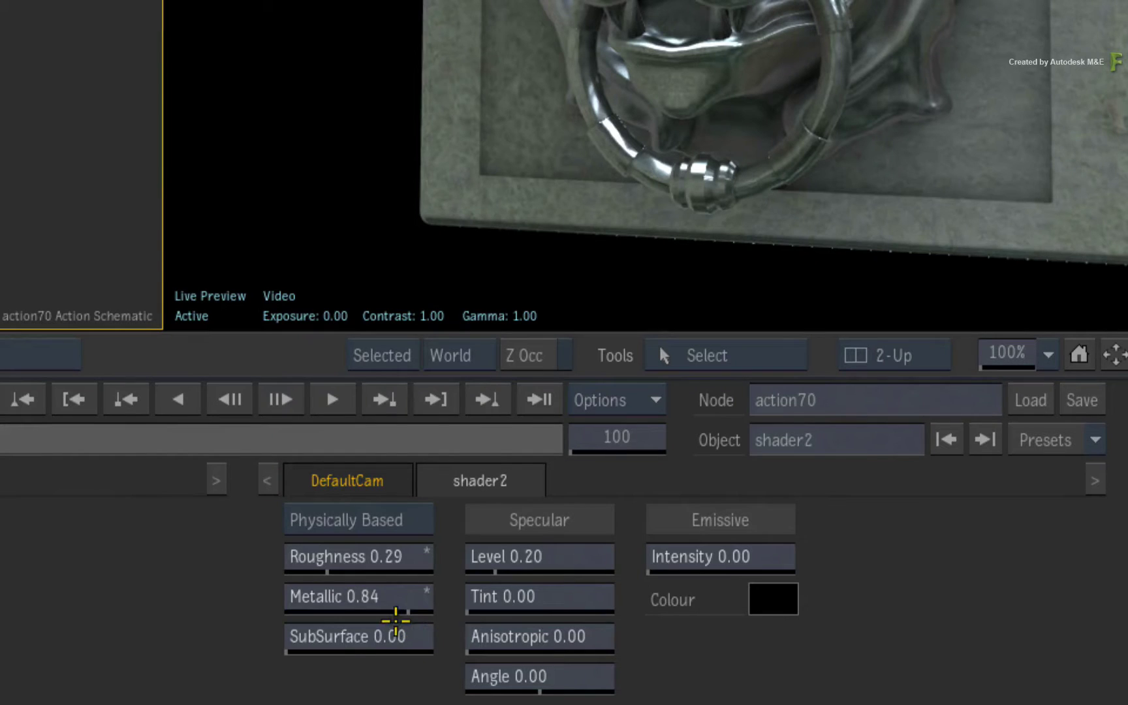
- Lower shader2's Metallic to 0.56 and give it a yellow Emissive colour with an Intensity of 0.17
{"action": "left_click_drag", "start_coordinate": [392, 597], "coordinate": [363, 607]}
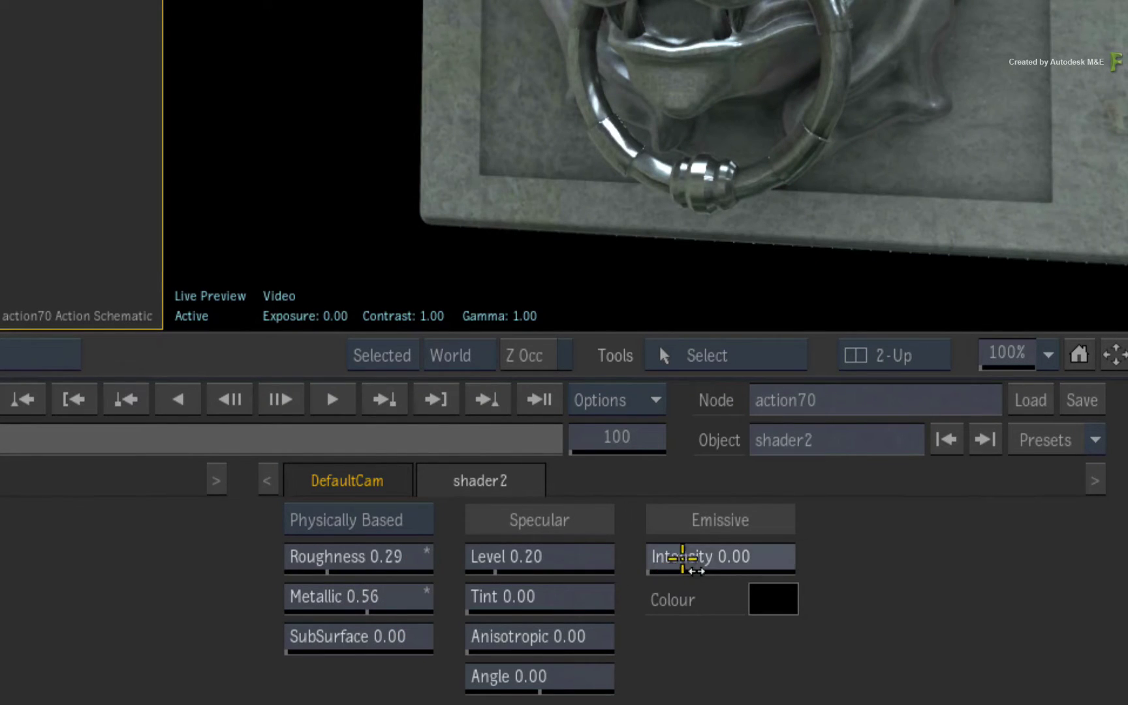
{"action": "left_click", "coordinate": [749, 589]}
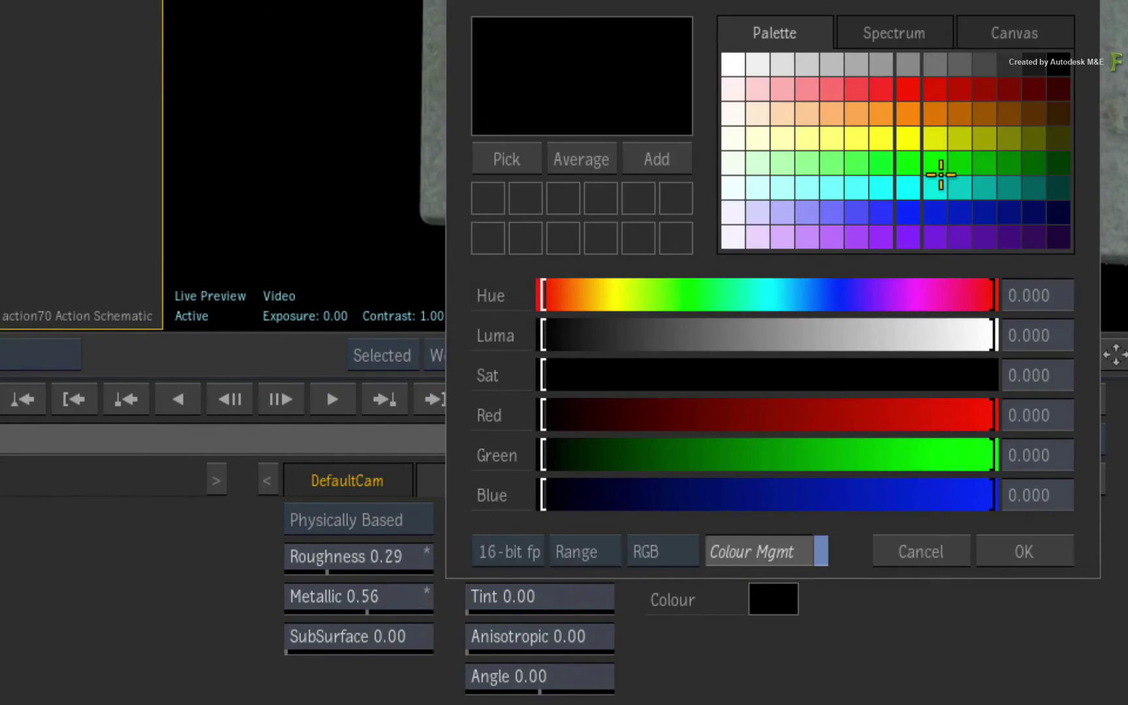
{"action": "left_click", "coordinate": [946, 138]}
{"action": "left_click", "coordinate": [1052, 546]}
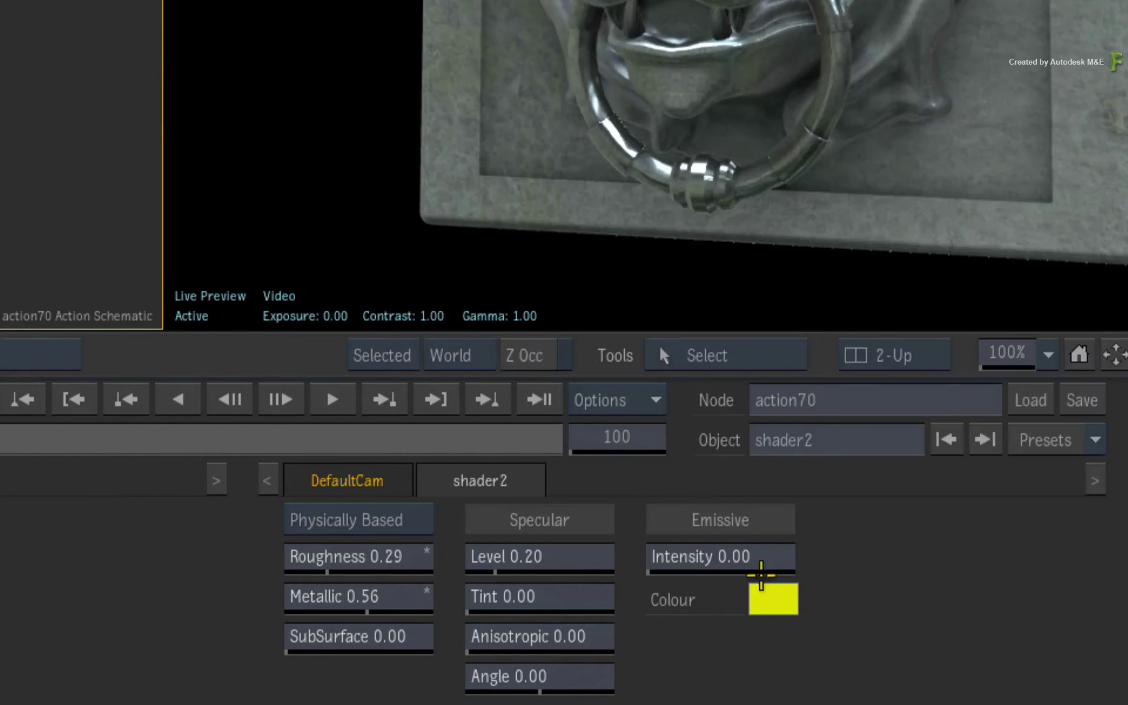
{"action": "left_click_drag", "start_coordinate": [700, 563], "coordinate": [740, 559]}
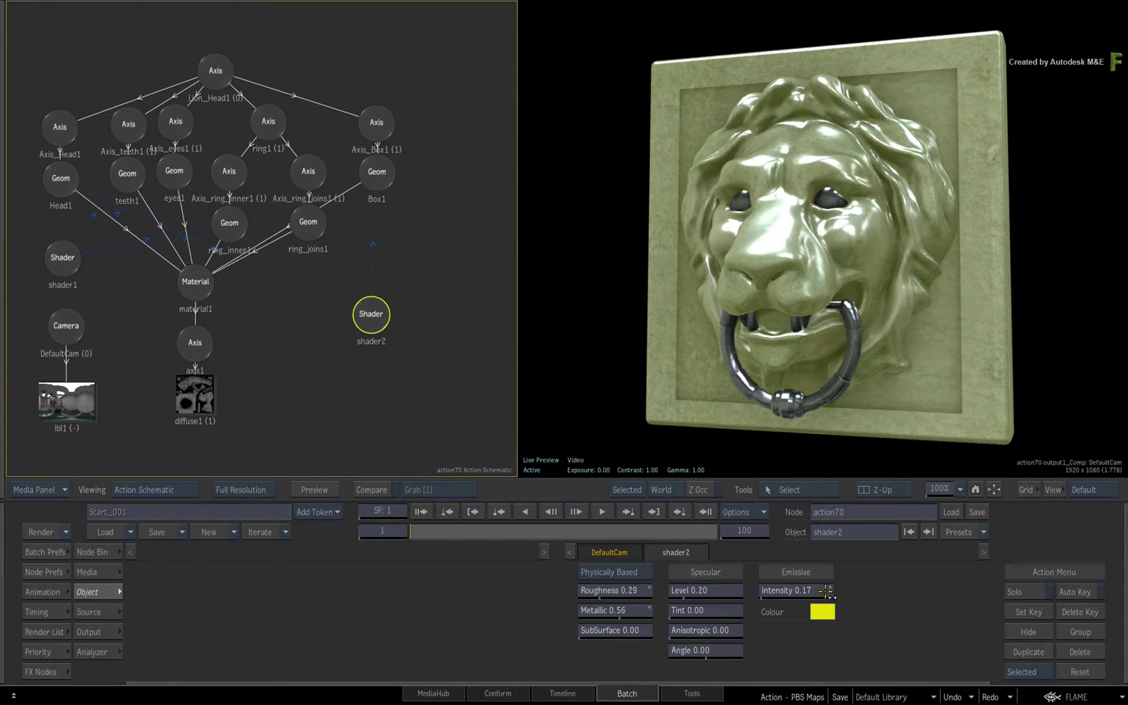
- Return shader2's Emissive Intensity to 0.00 and its Emissive Colour to black
{"action": "left_click_drag", "start_coordinate": [826, 590], "coordinate": [809, 590]}
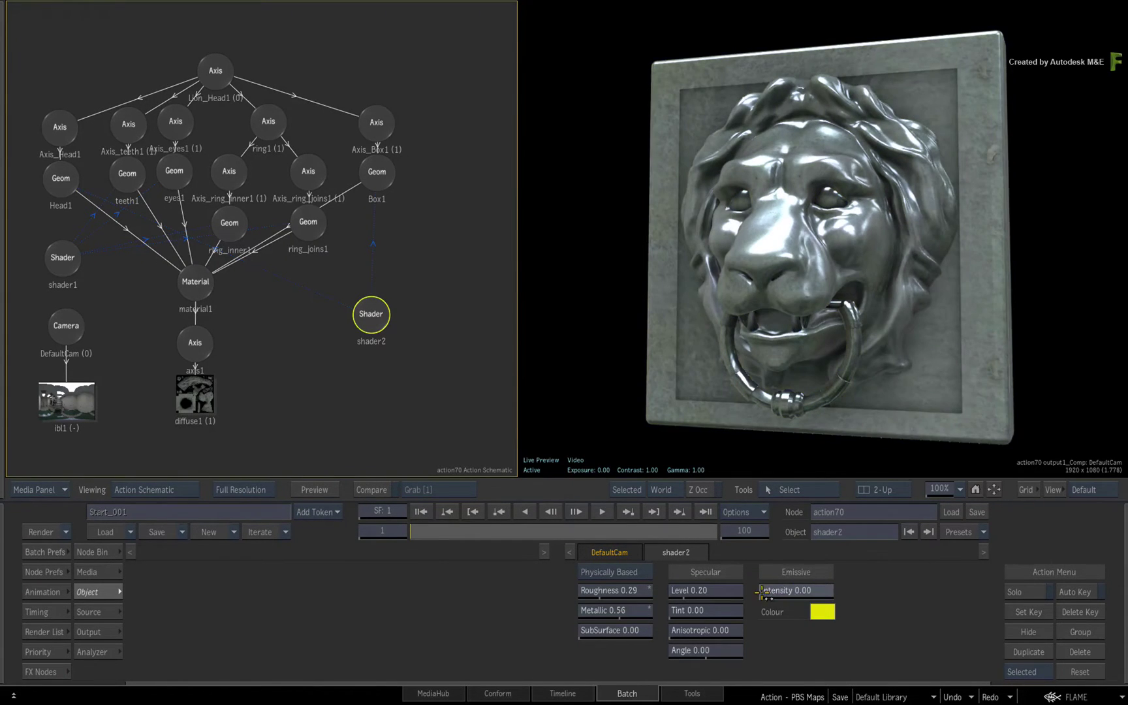
{"action": "left_click", "coordinate": [822, 612]}
{"action": "left_click", "coordinate": [966, 342]}
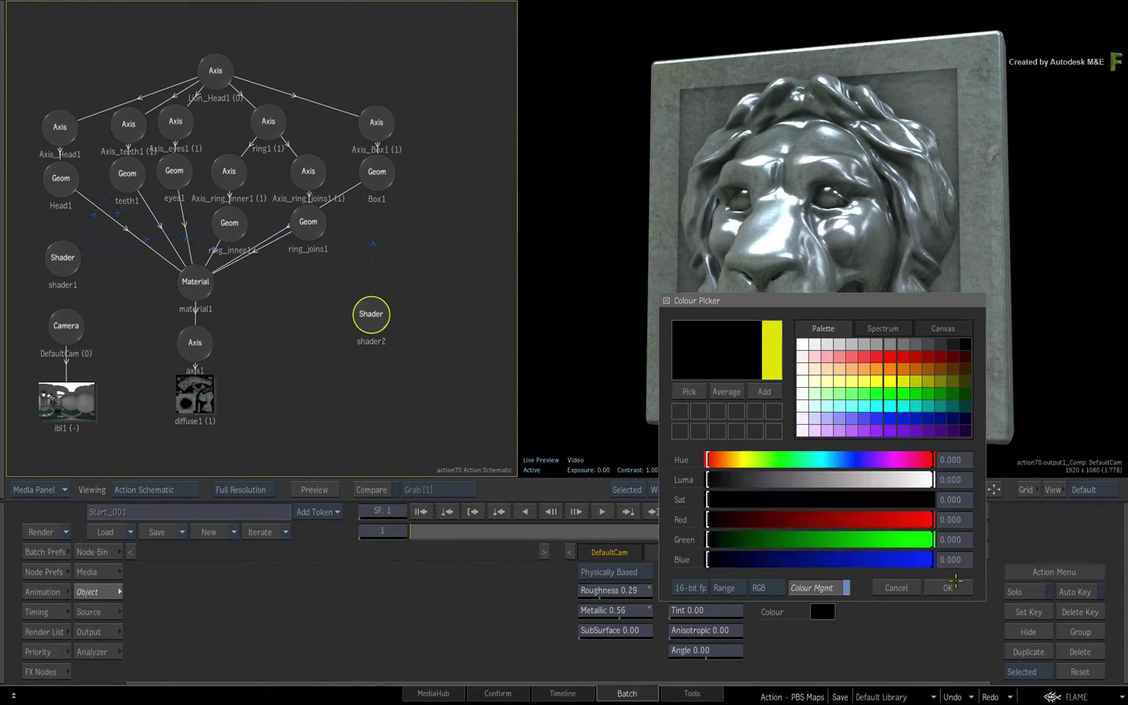
{"action": "left_click", "coordinate": [947, 587]}
- Adjust shader2's Roughness to 0.72 and its Metallic to 0.42
{"action": "left_click_drag", "start_coordinate": [624, 594], "coordinate": [653, 587]}
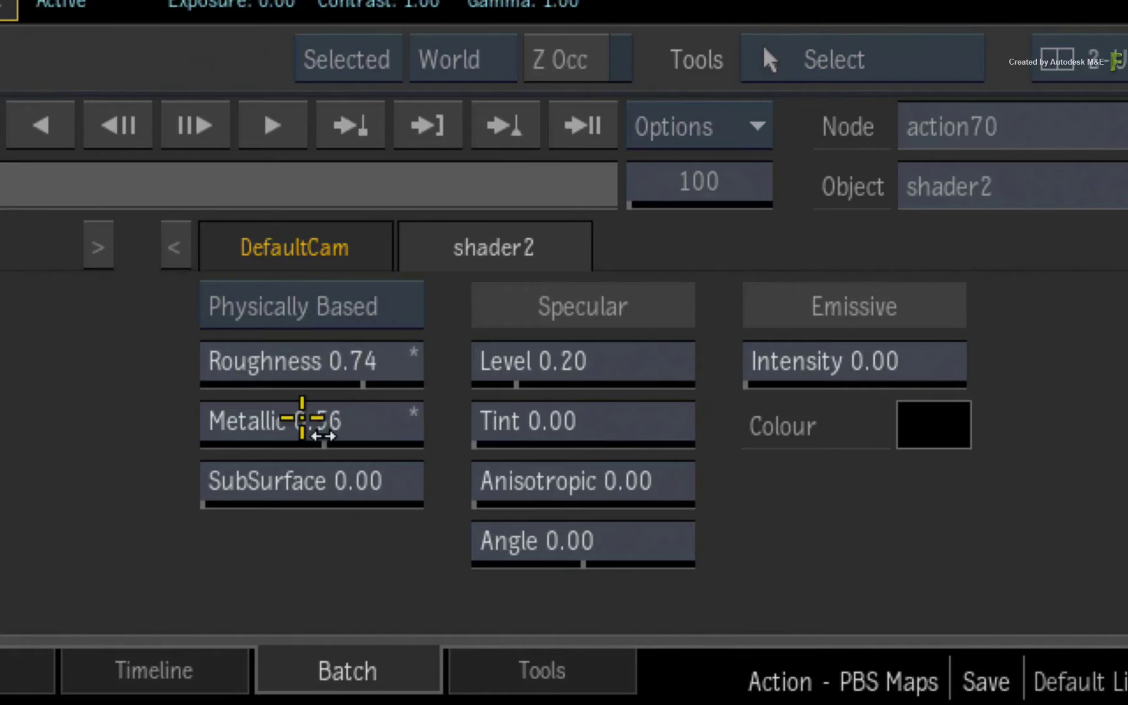
{"action": "left_click_drag", "start_coordinate": [302, 418], "coordinate": [249, 415]}
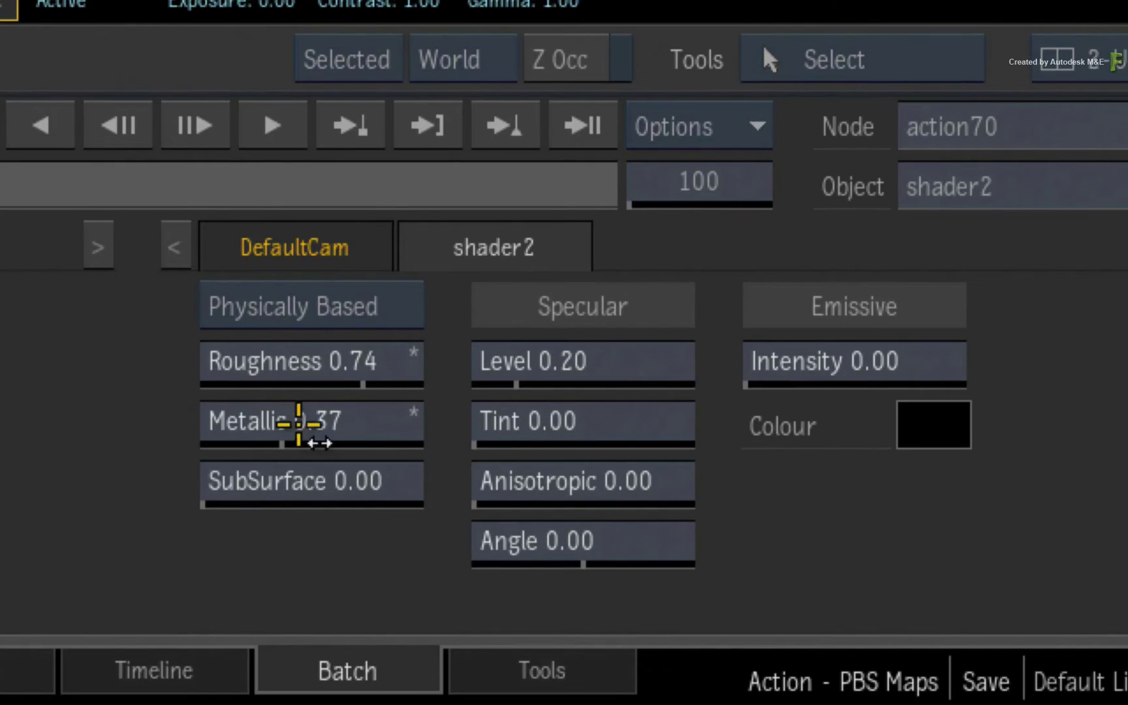
{"action": "left_click_drag", "start_coordinate": [297, 423], "coordinate": [335, 363]}
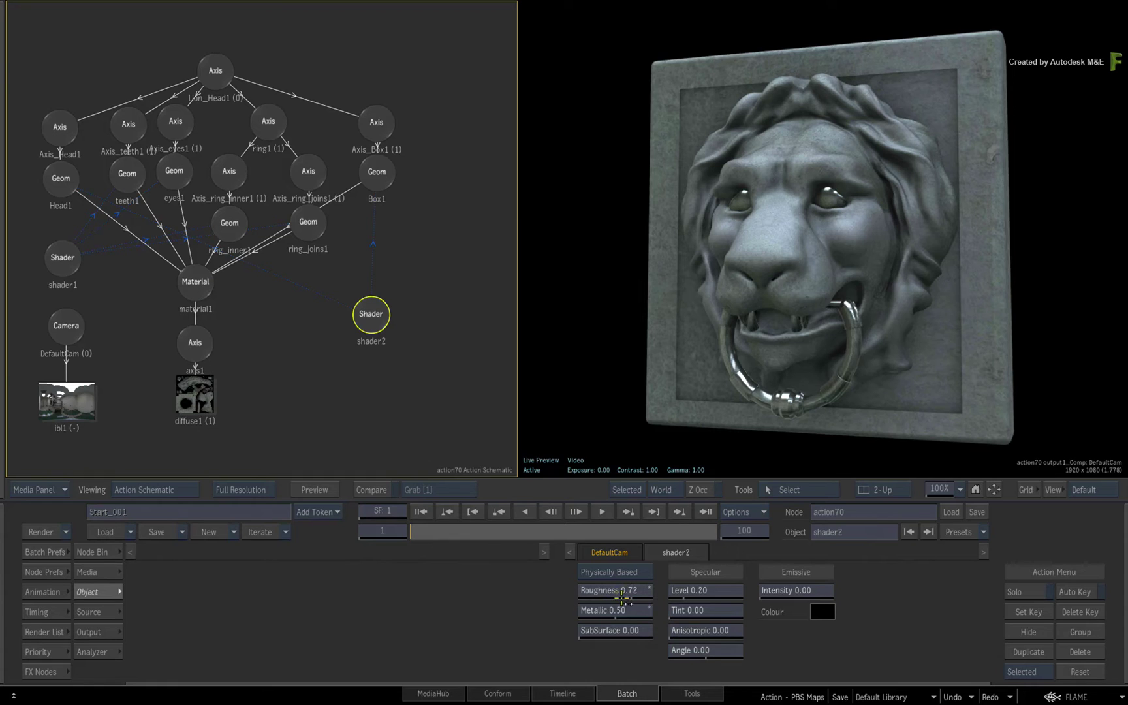
{"action": "left_click_drag", "start_coordinate": [317, 423], "coordinate": [278, 421]}
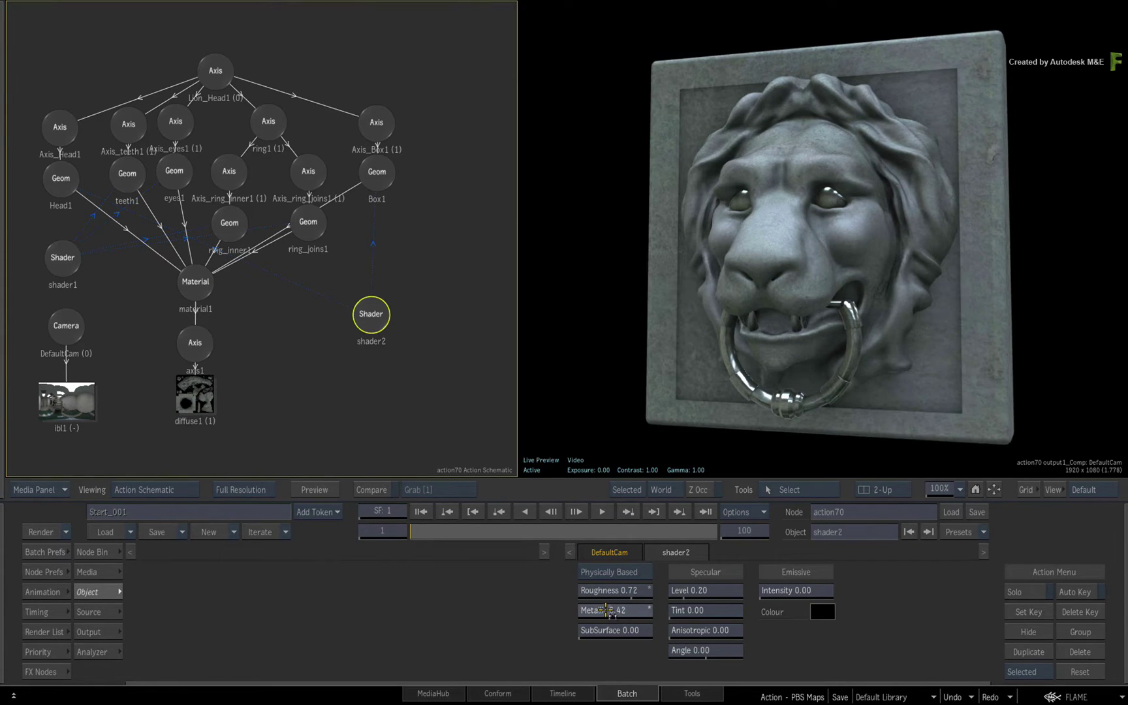
- Inspect the lion head's stone and metal shading from several camera angles
{"action": "left_click_drag", "start_coordinate": [607, 611], "coordinate": [609, 611]}
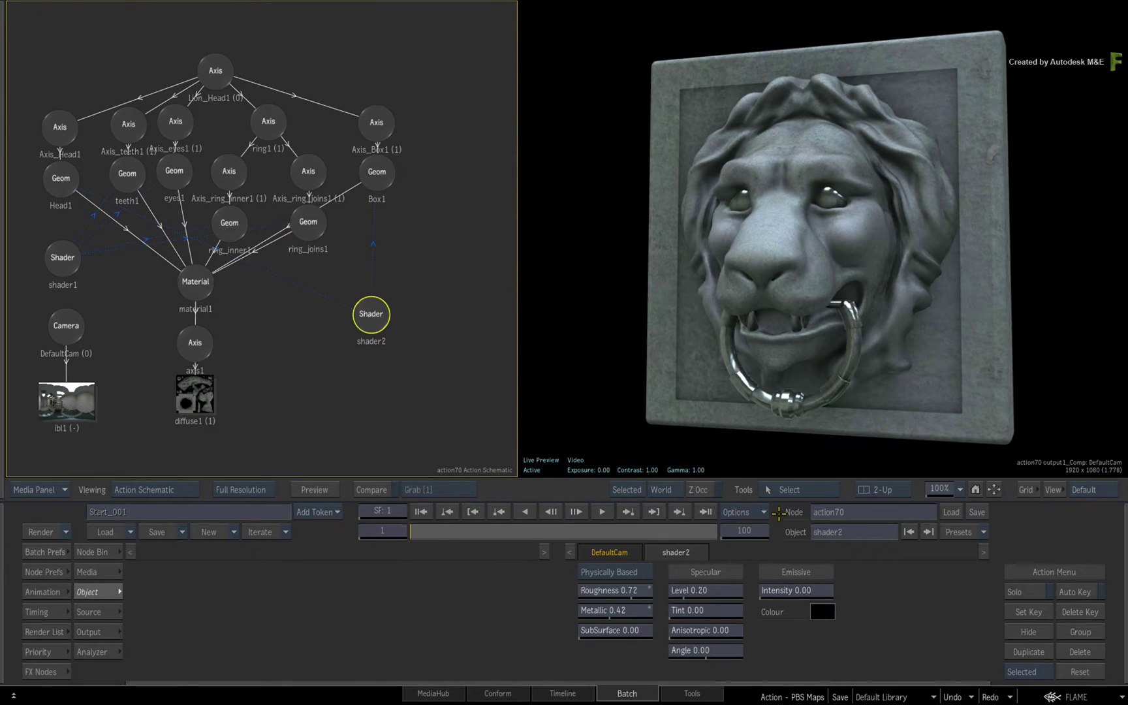
{"action": "left_click_drag", "start_coordinate": [816, 169], "coordinate": [745, 275]}
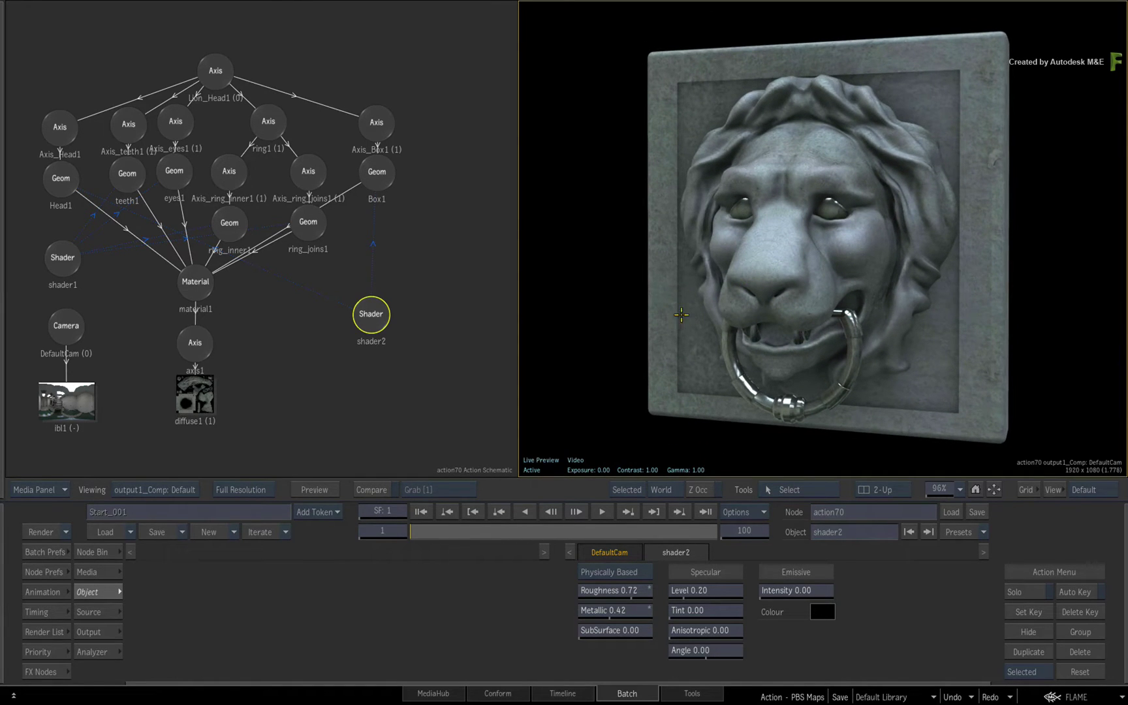
{"action": "left_click_drag", "start_coordinate": [674, 330], "coordinate": [716, 346]}
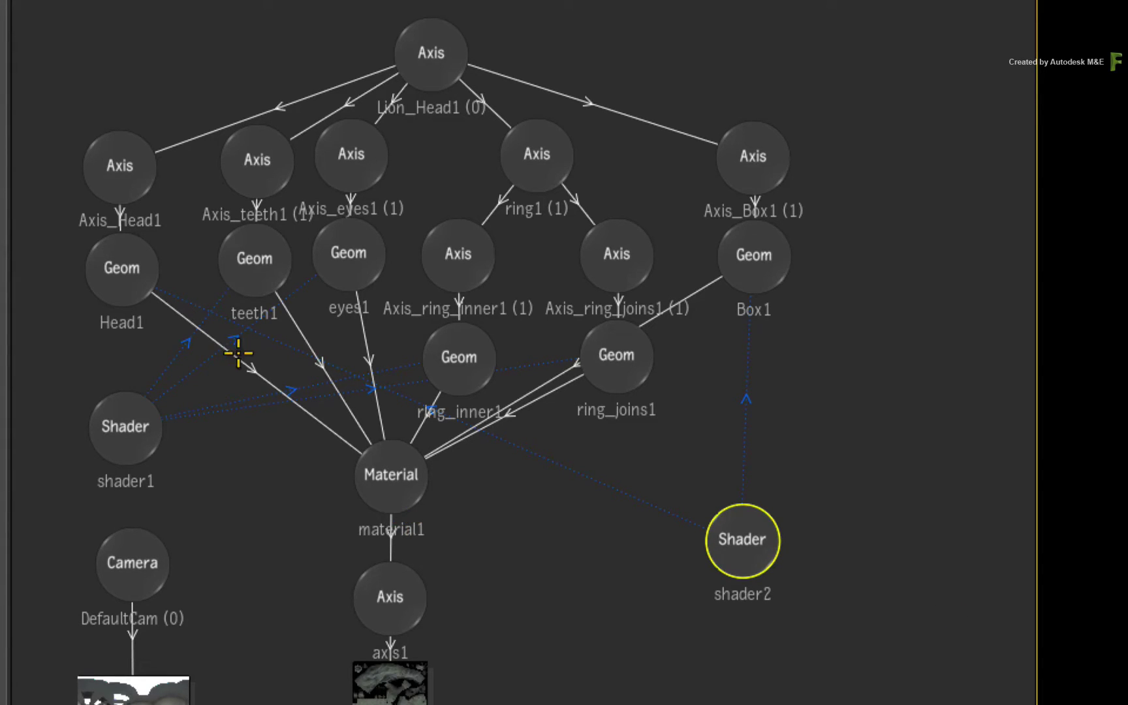
- Disconnect Head1 and Box1 from material1 and move the Axis_Head1 branch beside the Box1 branch
{"action": "left_click_drag", "start_coordinate": [206, 402], "coordinate": [305, 426]}
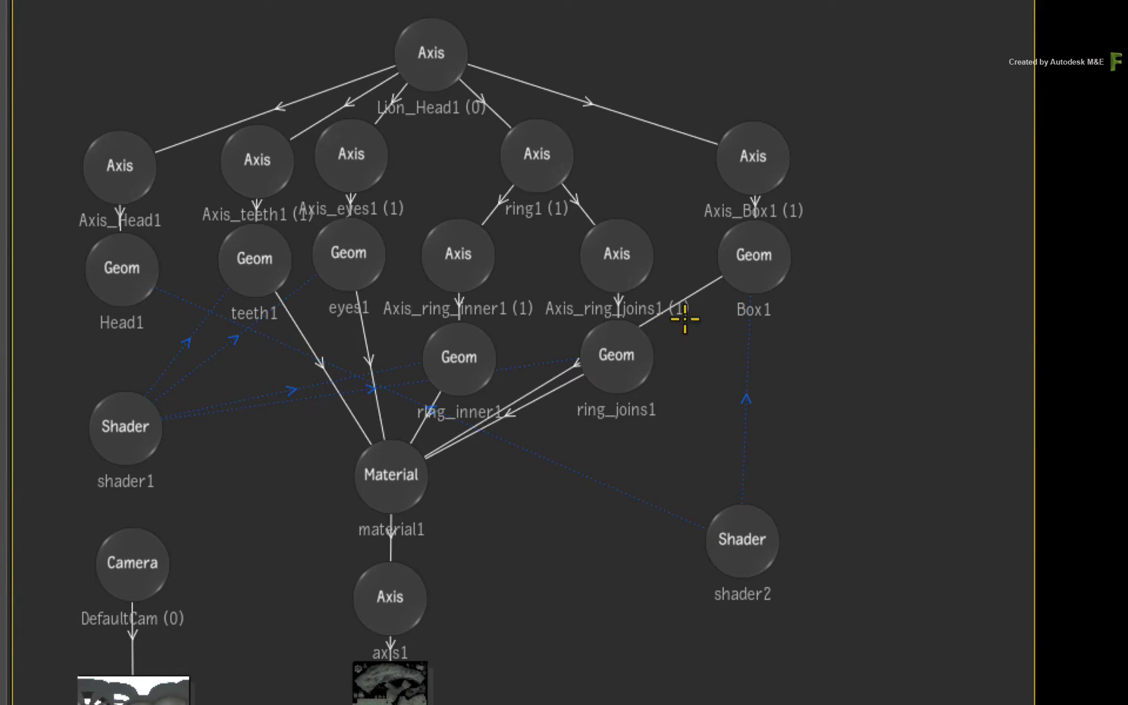
{"action": "mouse_move", "coordinate": [682, 320]}
{"action": "left_mouse_down"}
{"action": "mouse_move", "coordinate": [703, 274]}
{"action": "mouse_move", "coordinate": [708, 288]}
{"action": "left_mouse_up"}
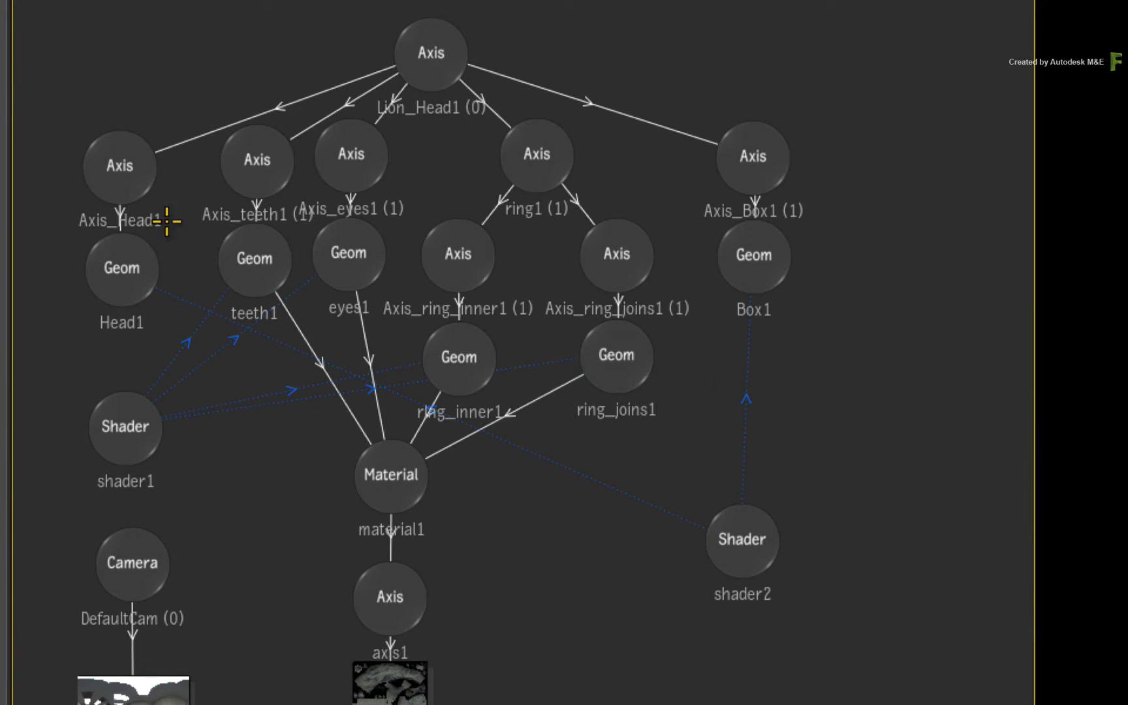
{"action": "left_click_drag", "start_coordinate": [131, 174], "coordinate": [852, 141]}
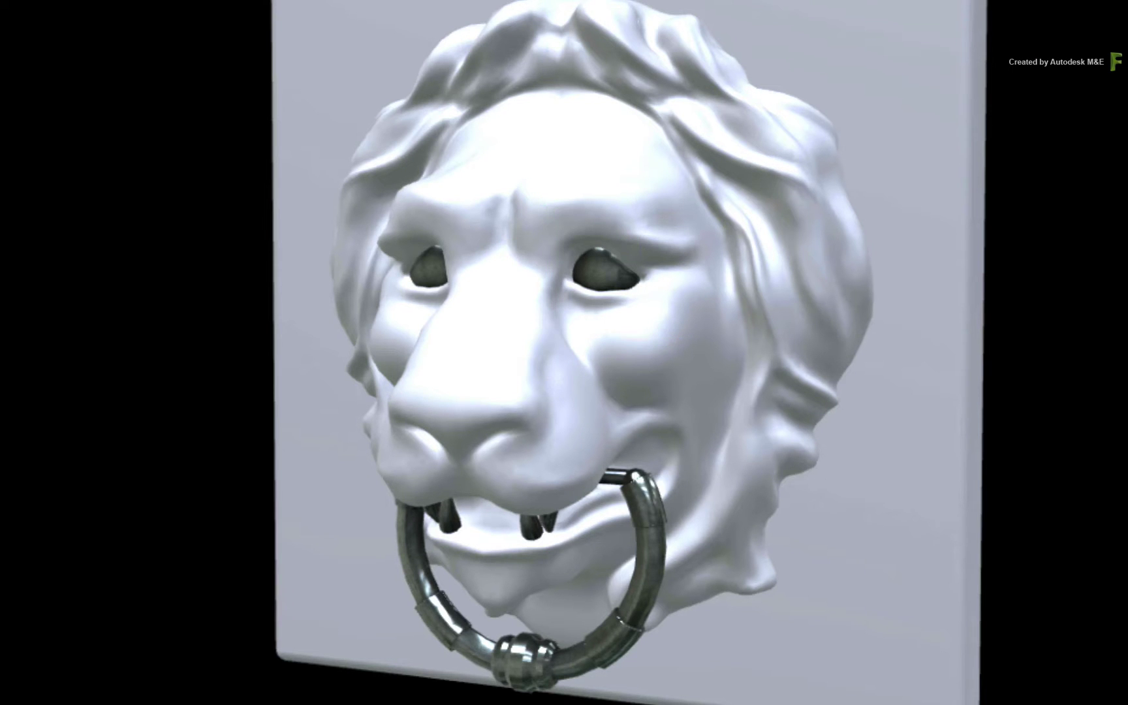
{"action": "left_click_drag", "start_coordinate": [481, 353], "coordinate": [451, 304]}
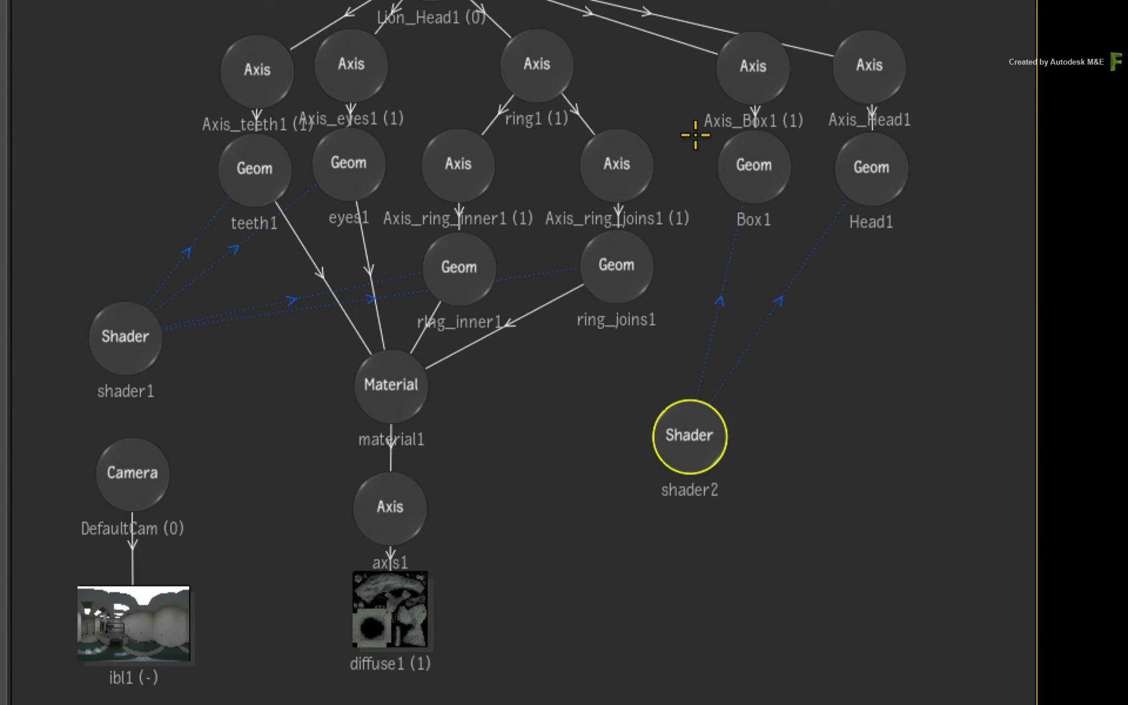
- Add one new Material node connected to both the Box1 and Head1 geometries
{"action": "left_click_drag", "start_coordinate": [695, 134], "coordinate": [934, 248]}
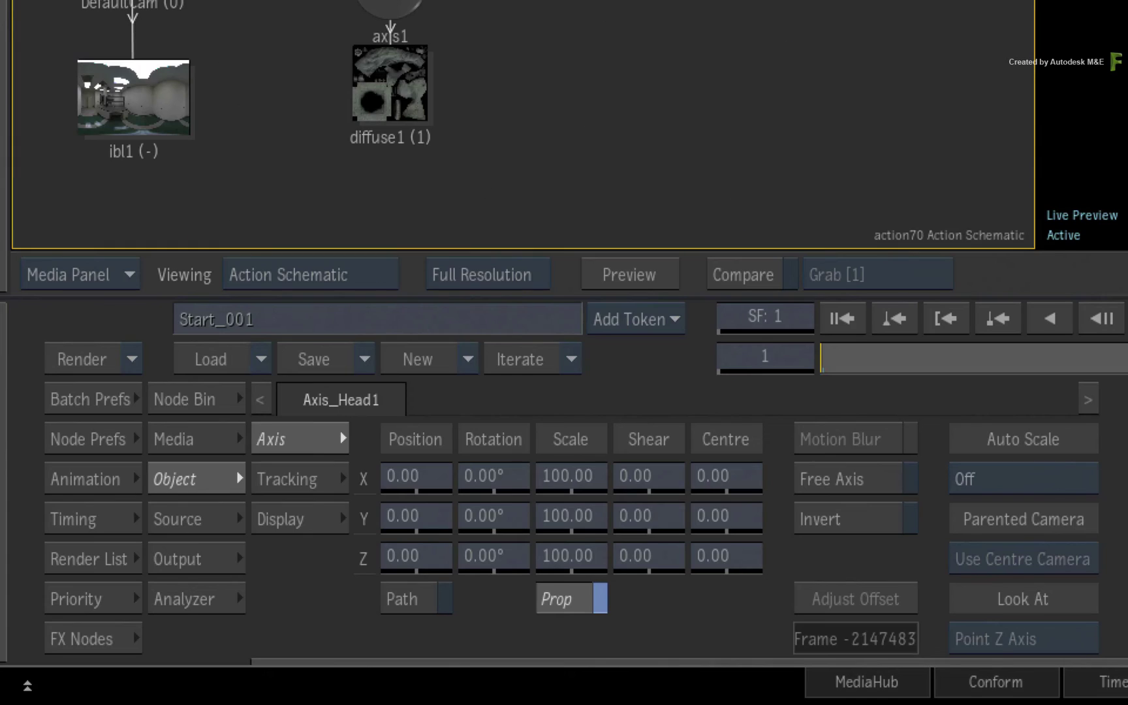
{"action": "left_click", "coordinate": [185, 399]}
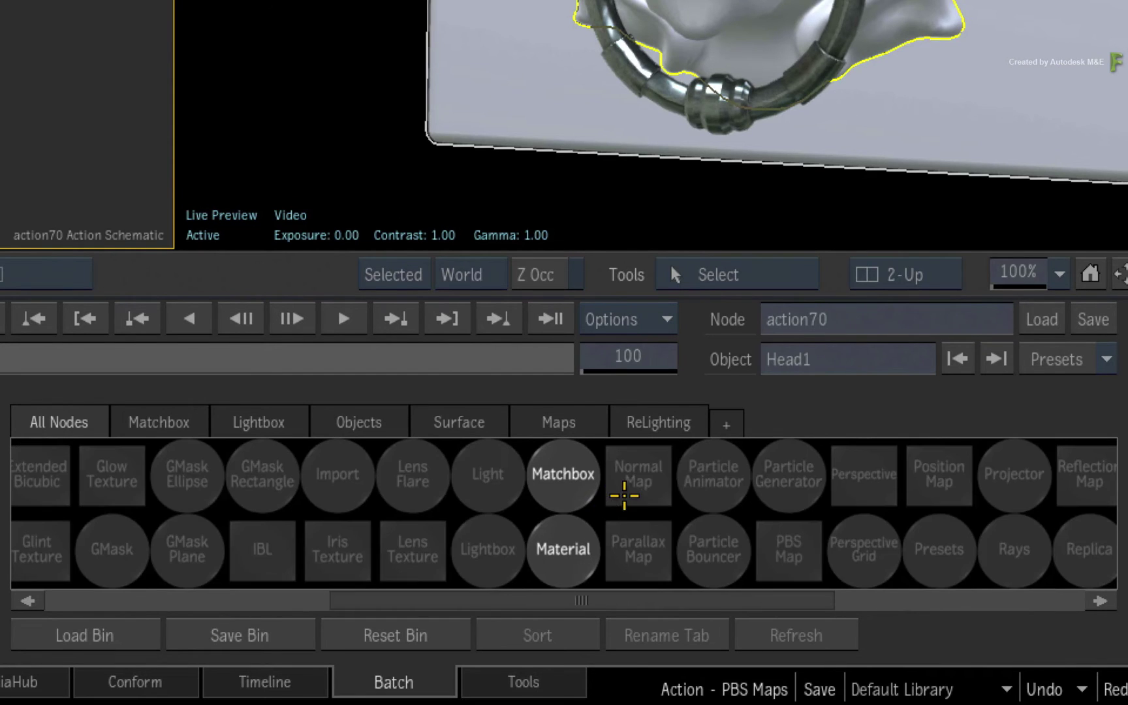
{"action": "scroll", "coordinate": [627, 500], "scroll_direction": "down", "scroll_amount": 2}
{"action": "left_click_drag", "start_coordinate": [565, 549], "coordinate": [843, 425]}
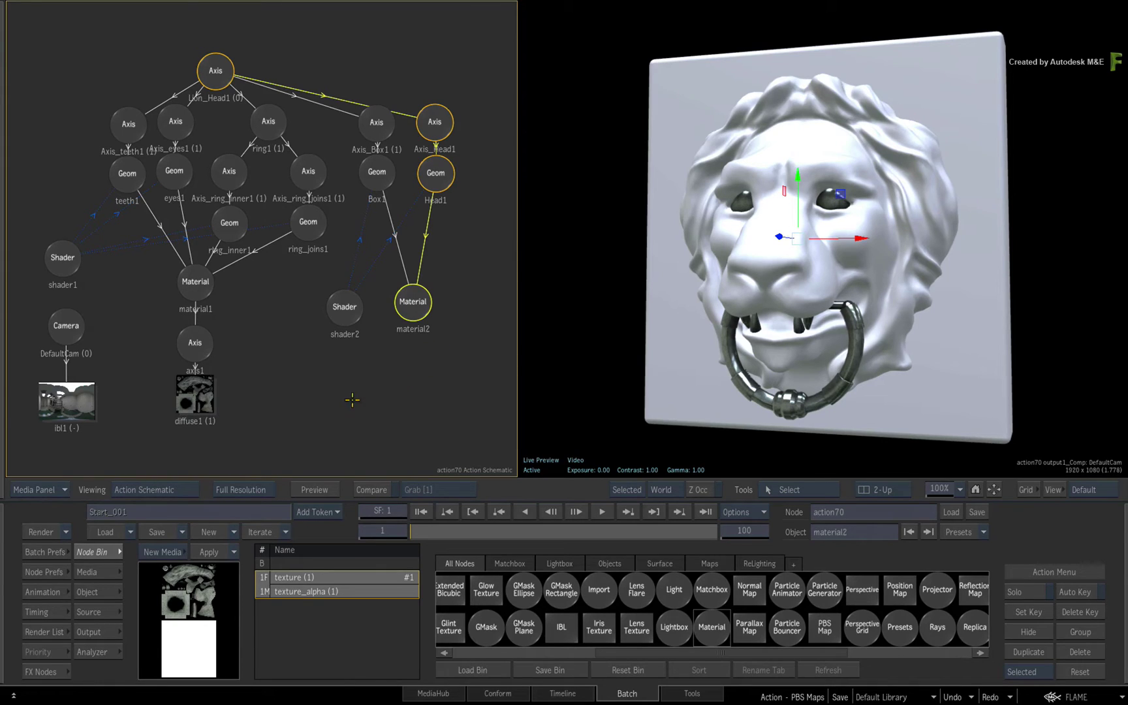
- Add a PBS Map from the Maps nodes to material2, using the texture media
{"action": "left_click", "coordinate": [199, 396]}
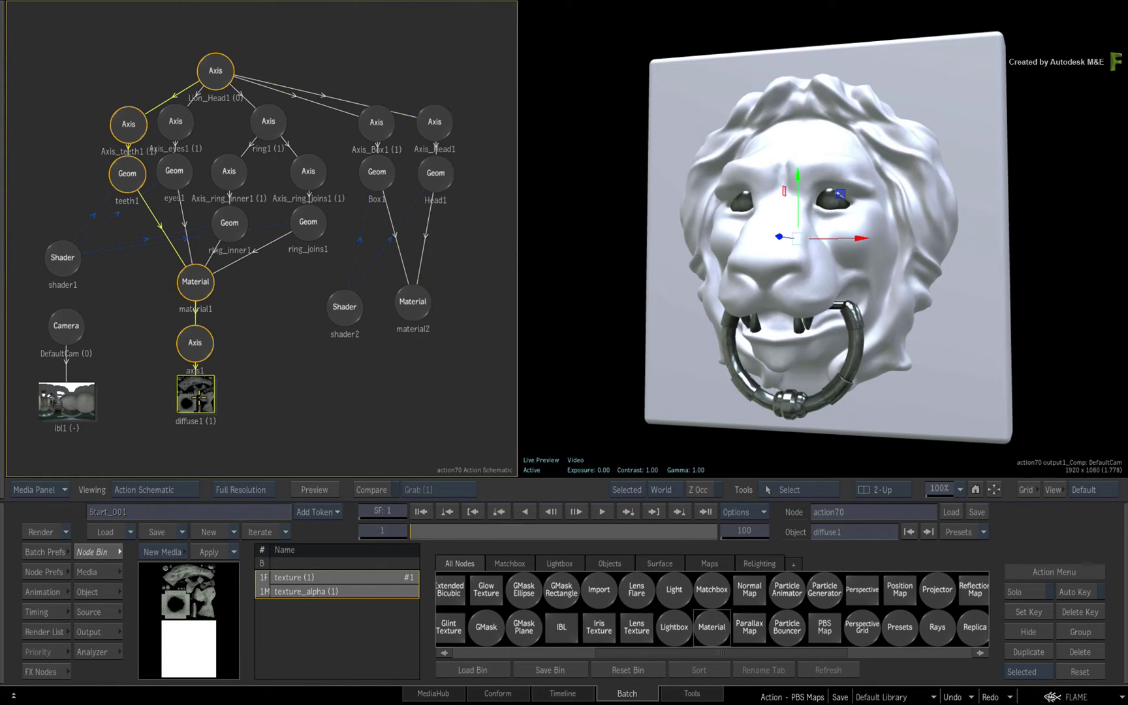
{"action": "left_click", "coordinate": [238, 396]}
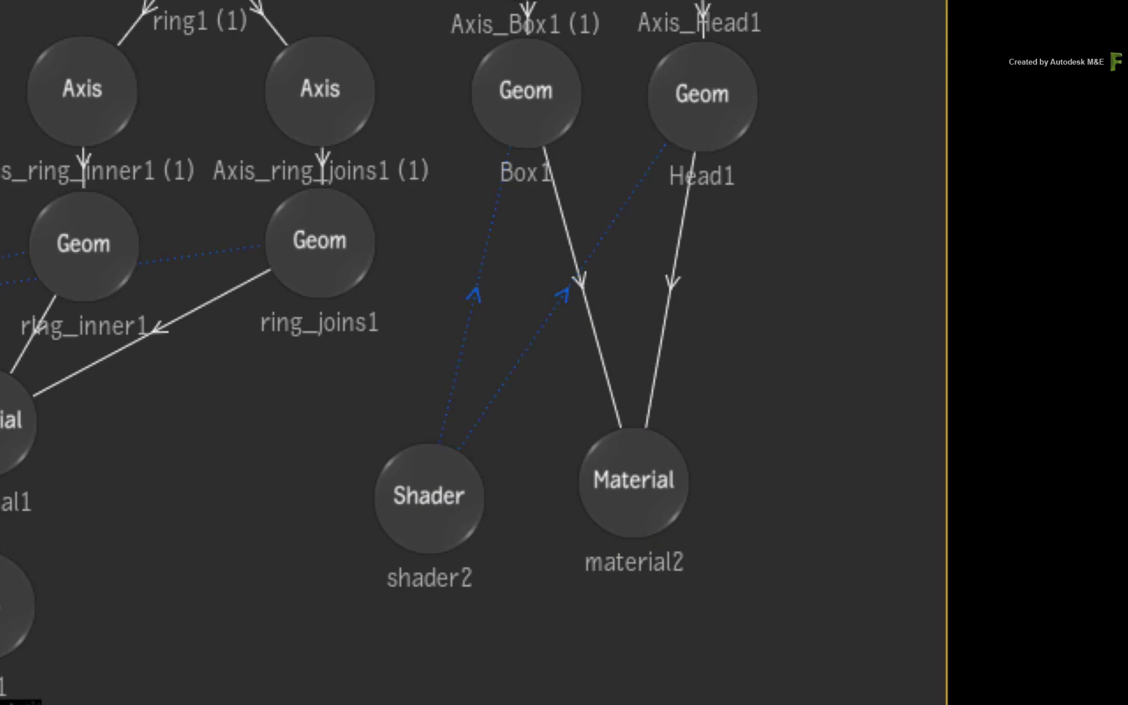
{"action": "left_click_drag", "start_coordinate": [647, 494], "coordinate": [637, 493]}
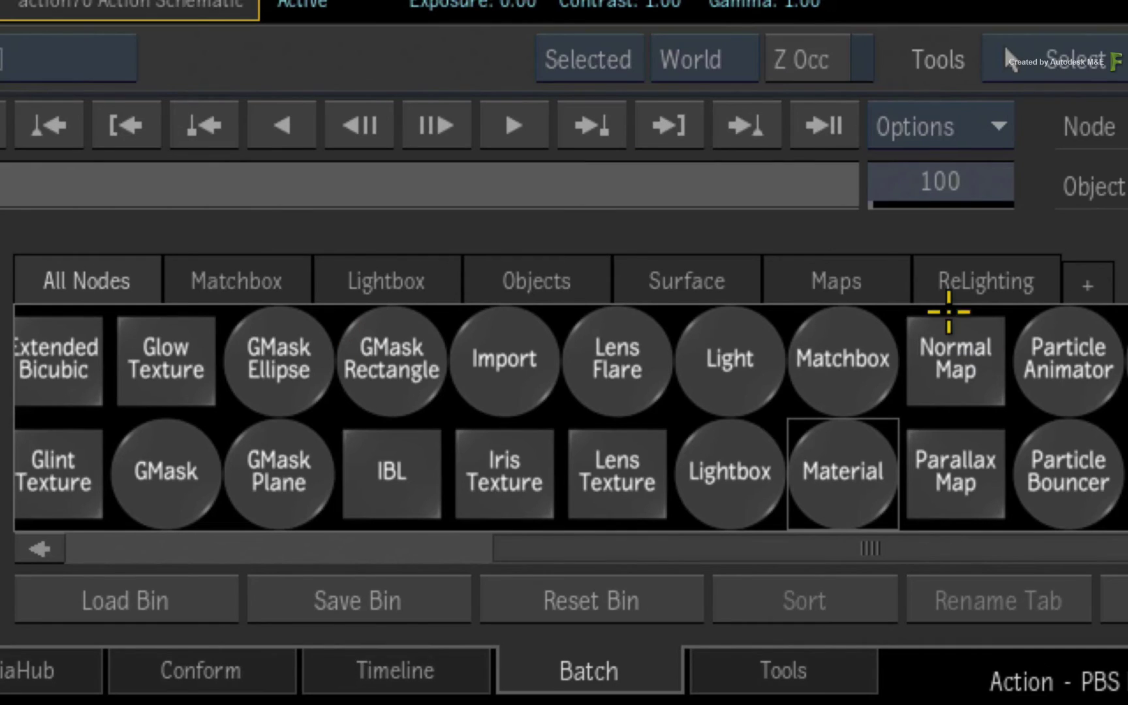
{"action": "left_click", "coordinate": [884, 277]}
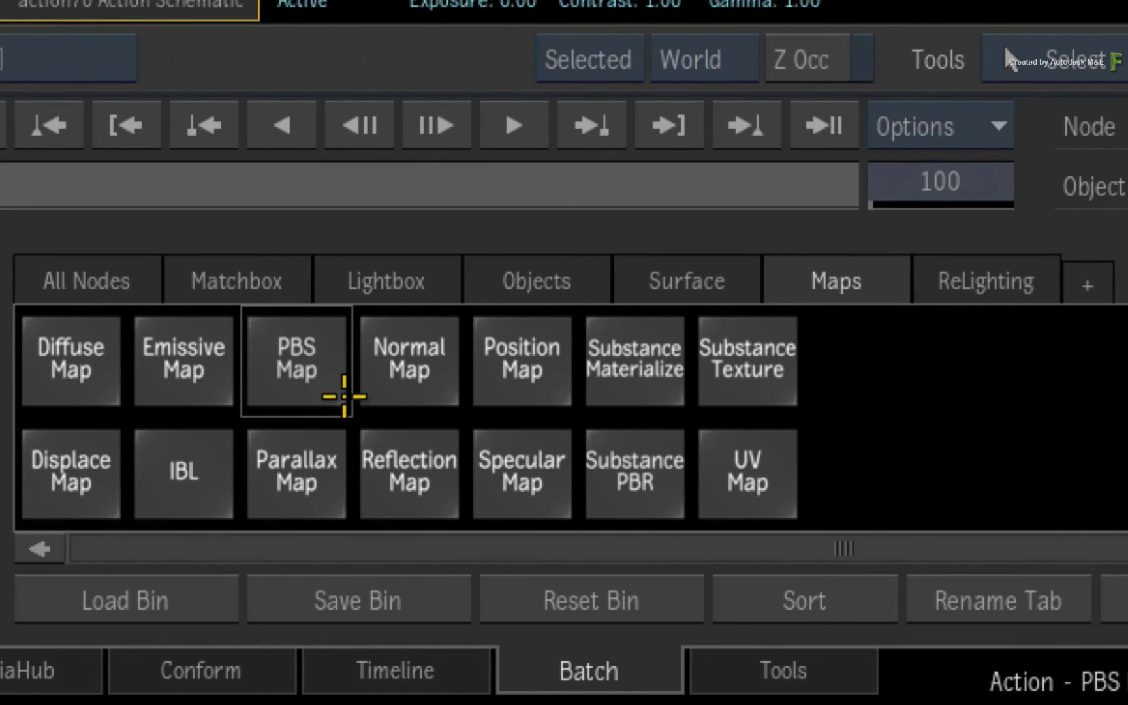
{"action": "left_click_drag", "start_coordinate": [312, 372], "coordinate": [616, 489]}
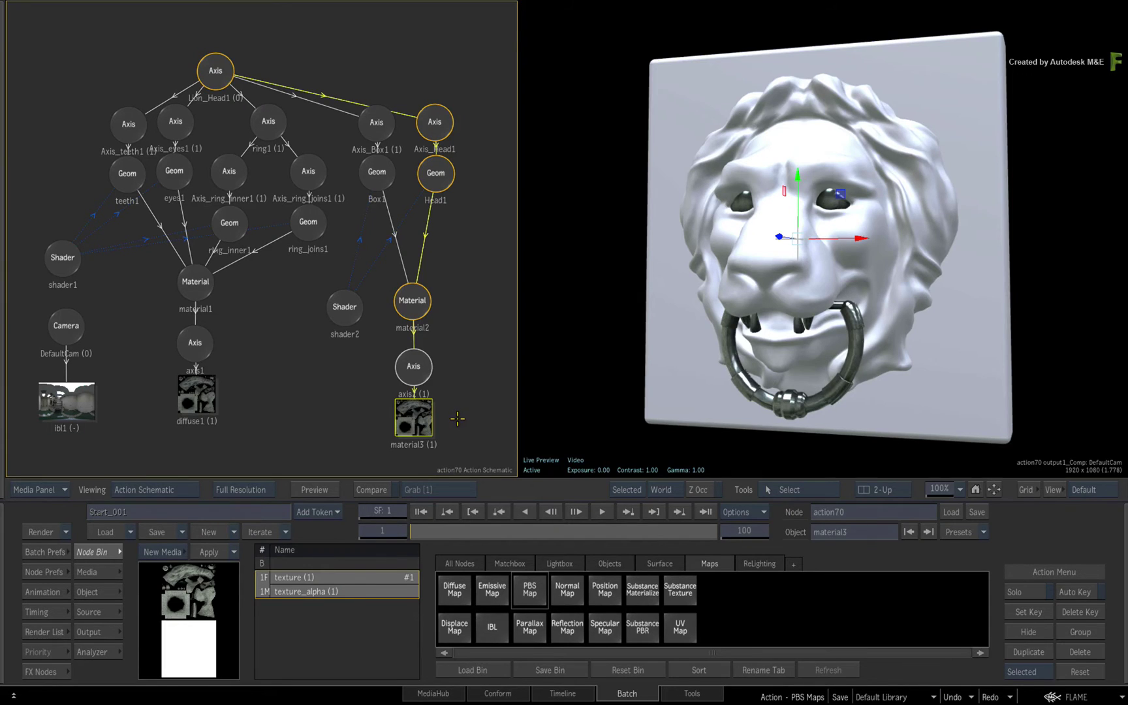
- Set the new PBS map's material type to BaseColor
{"action": "double_click", "coordinate": [413, 417]}
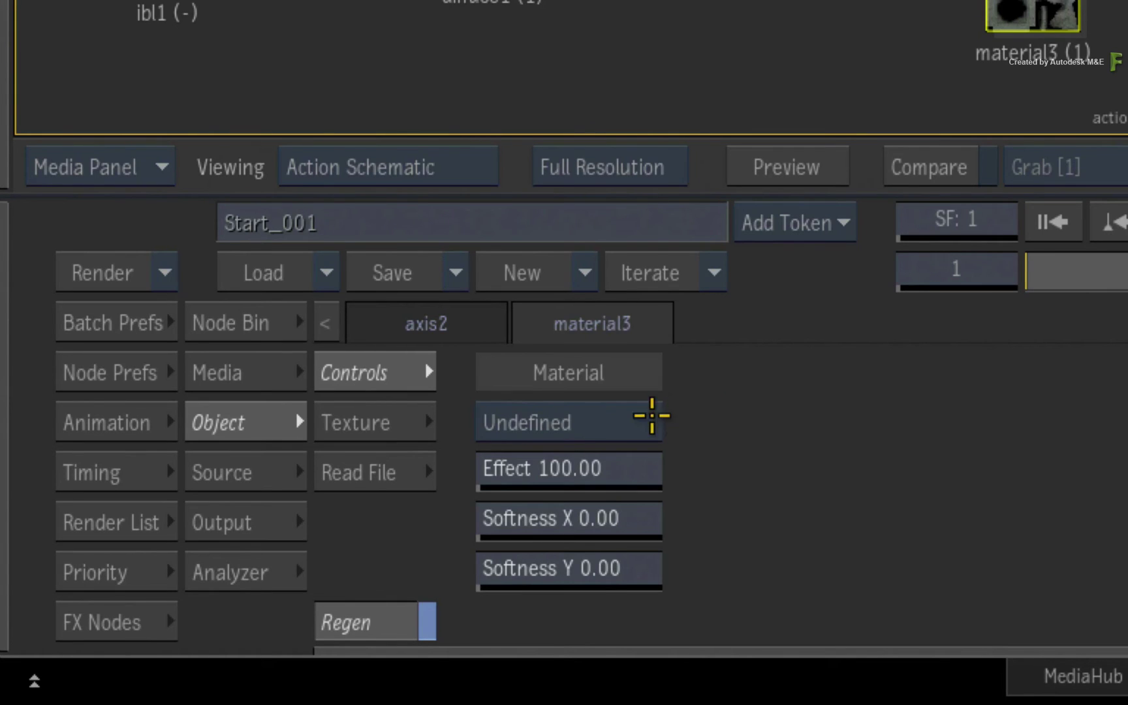
{"action": "left_click", "coordinate": [255, 589]}
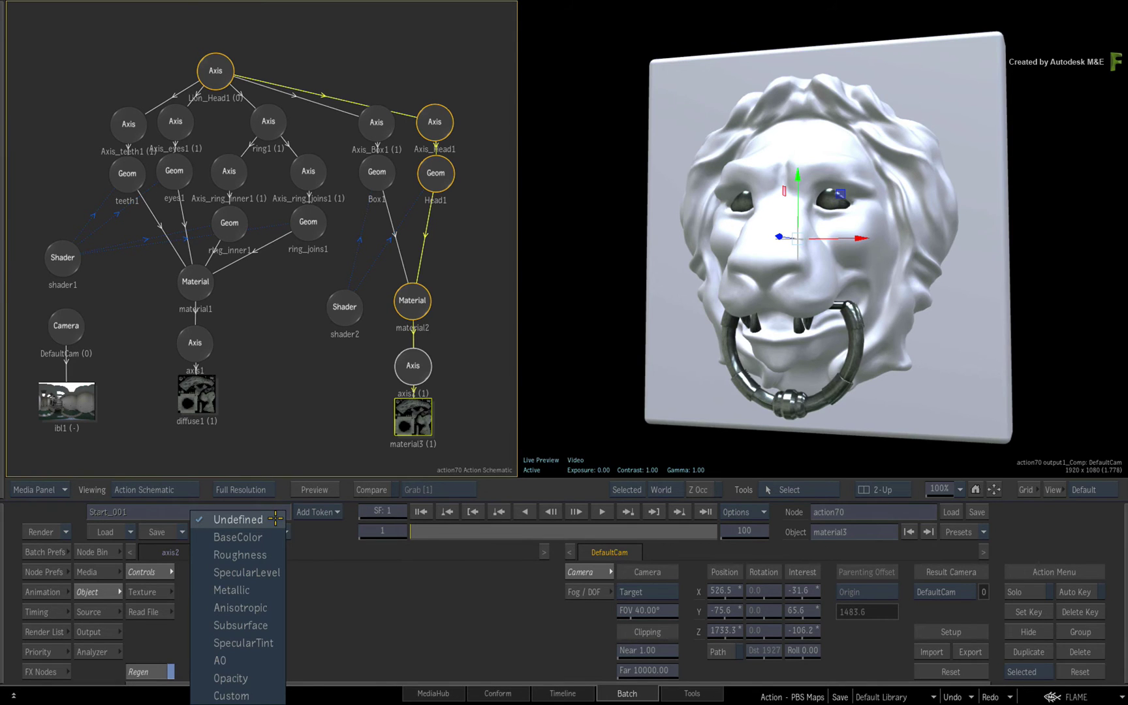
{"action": "left_click", "coordinate": [271, 535]}
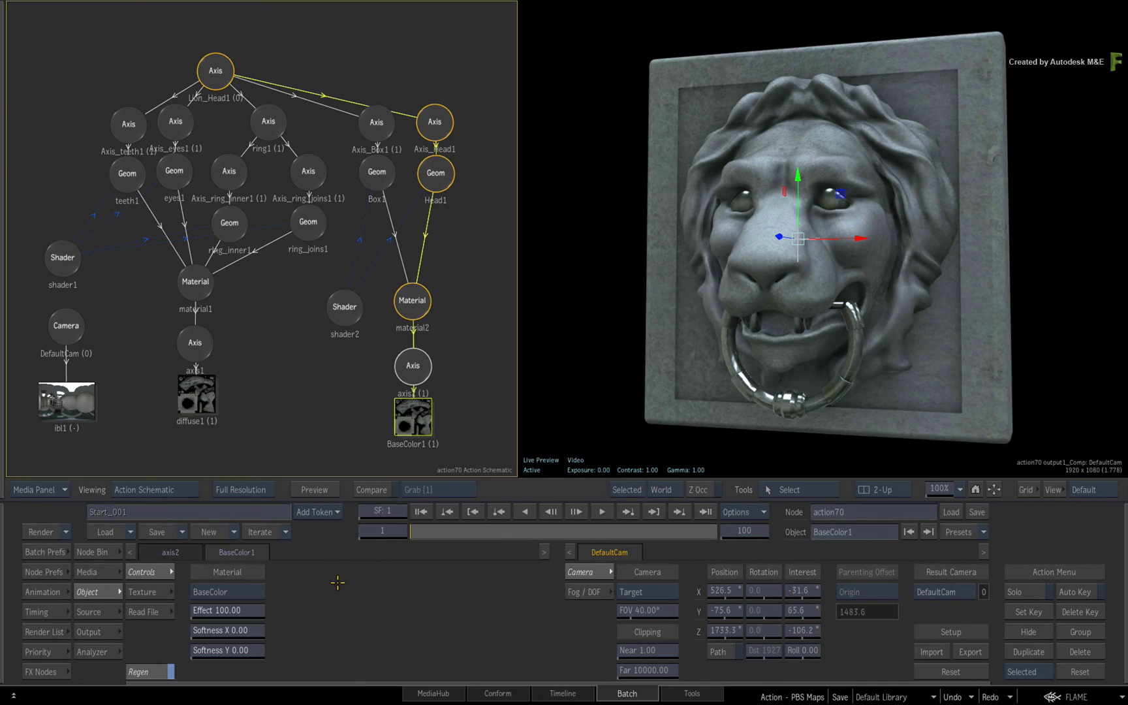
- Move the BaseColor1 map and its axis beneath shader2 in the schematic and clear the selection
{"action": "mouse_move", "coordinate": [744, 276]}
{"action": "left_mouse_down"}
{"action": "mouse_move", "coordinate": [679, 280]}
{"action": "mouse_move", "coordinate": [744, 278]}
{"action": "left_mouse_up"}
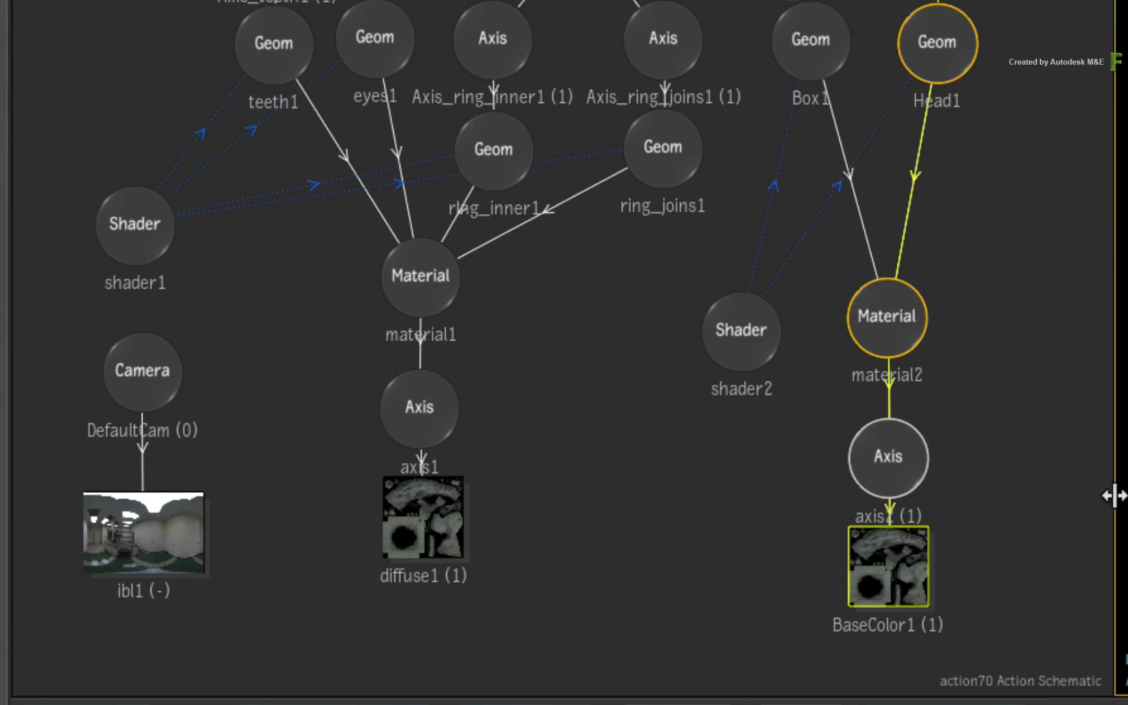
{"action": "left_click_drag", "start_coordinate": [888, 583], "coordinate": [731, 593]}
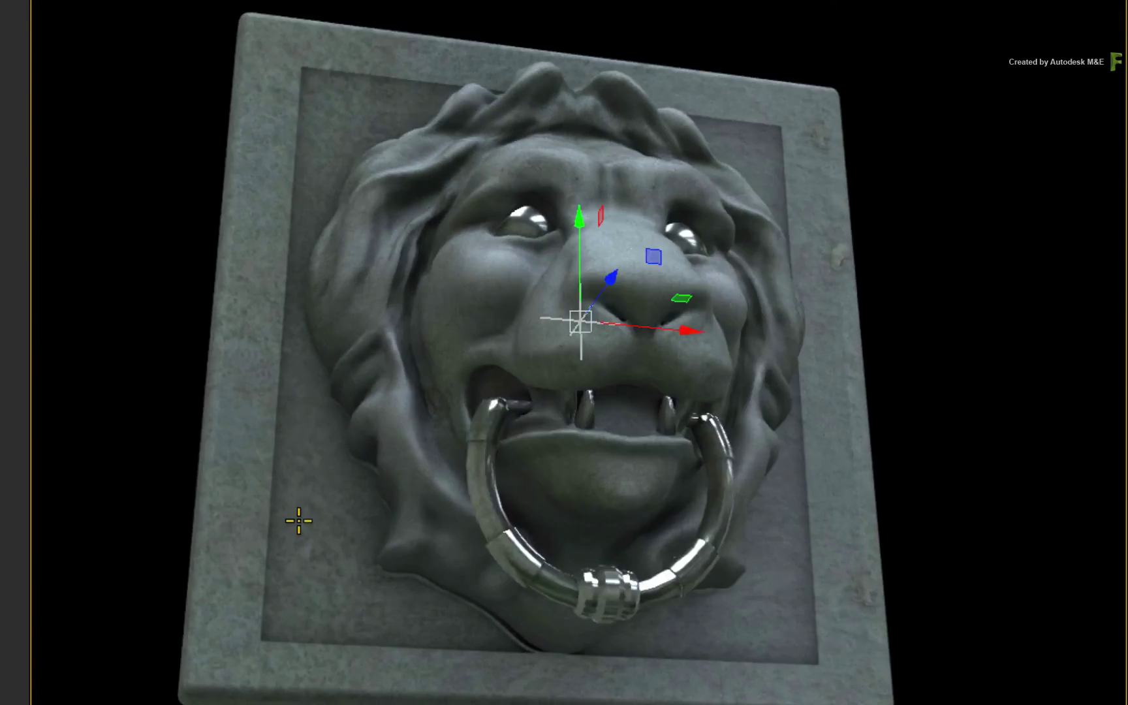
{"action": "left_click_drag", "start_coordinate": [299, 521], "coordinate": [609, 358]}
{"action": "left_click", "coordinate": [445, 409]}
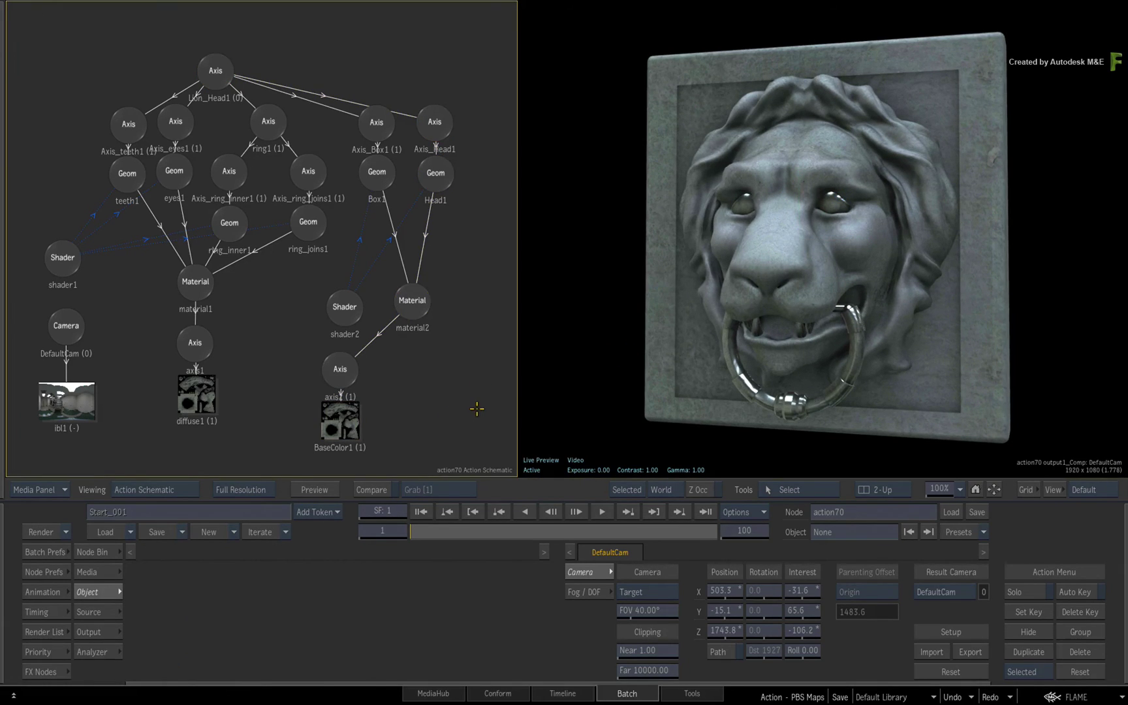